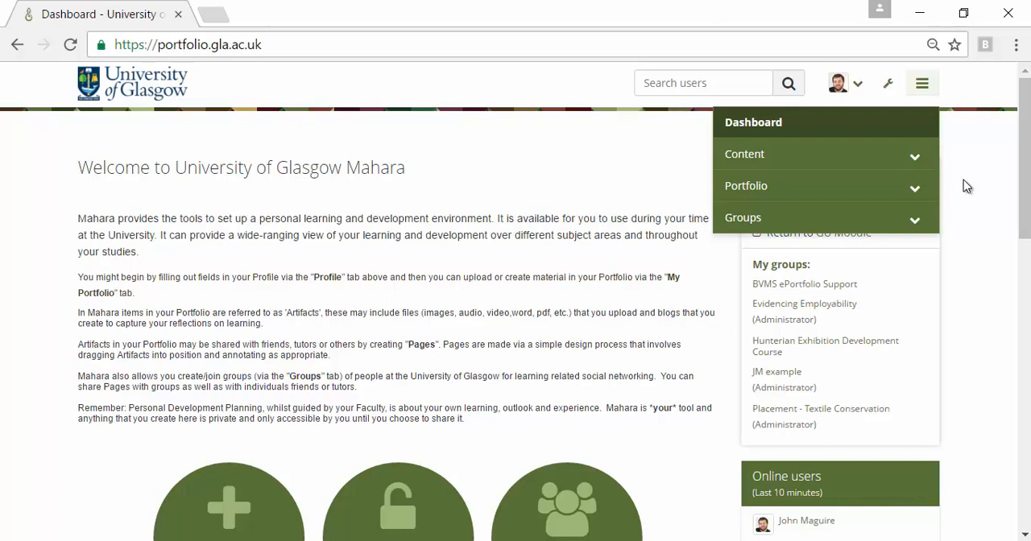
left_click(914, 160)
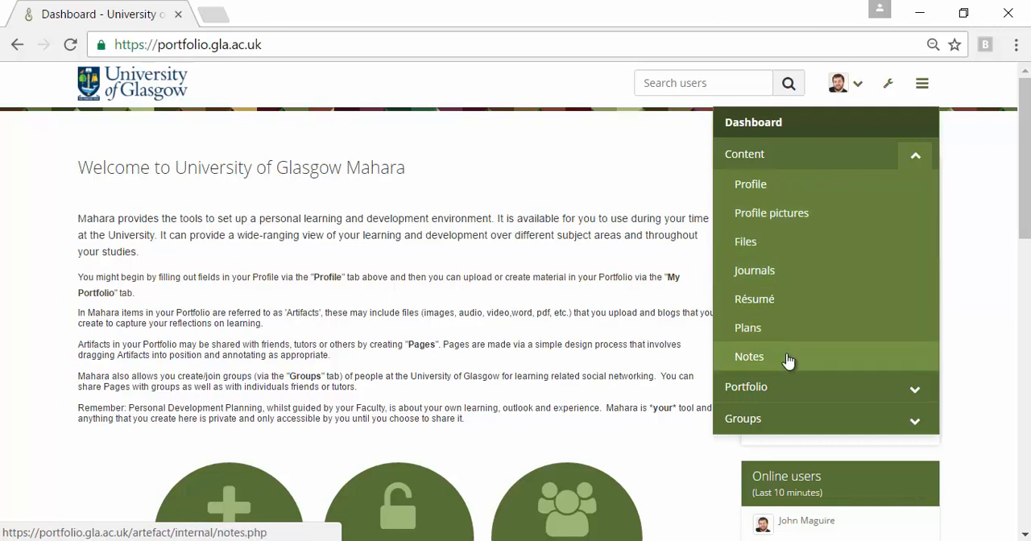
left_click(916, 391)
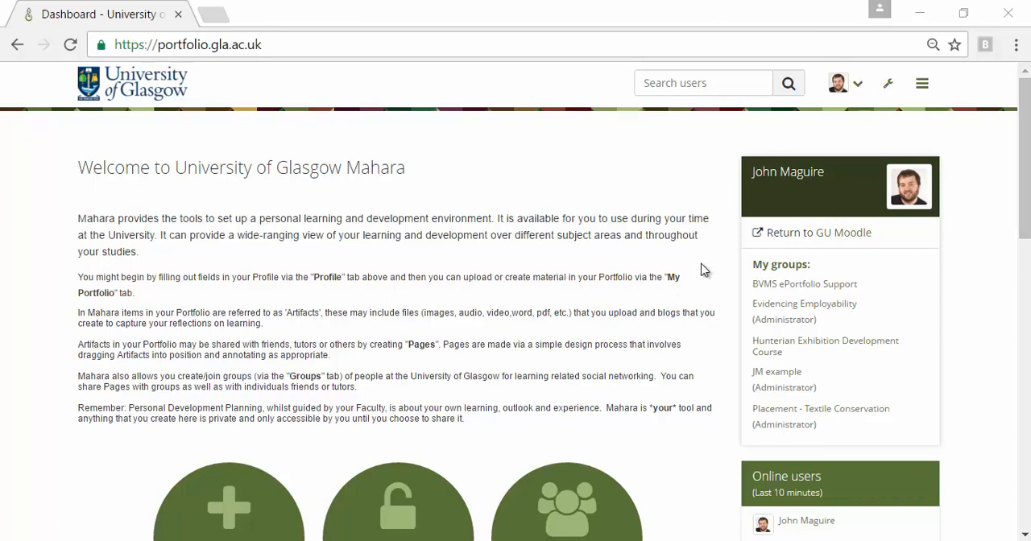
Open the Profile page from the content section and review its About me, Contact information and Social media details.
left_click(923, 87)
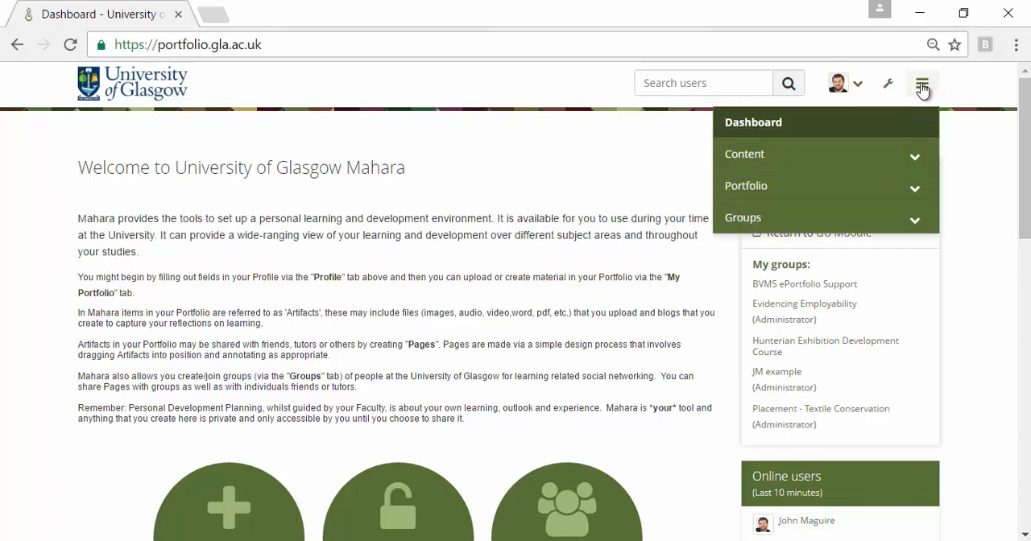
left_click(915, 158)
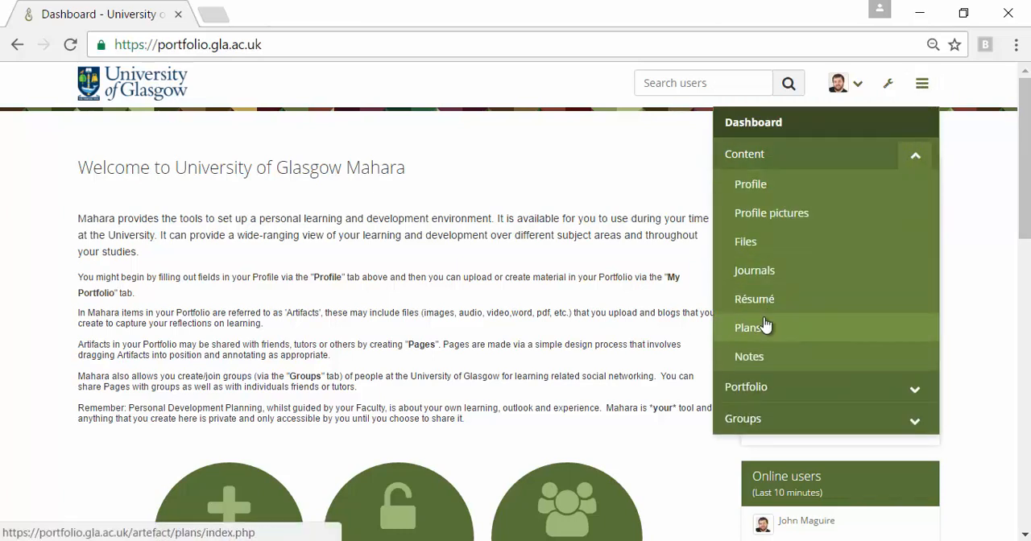
left_click(761, 185)
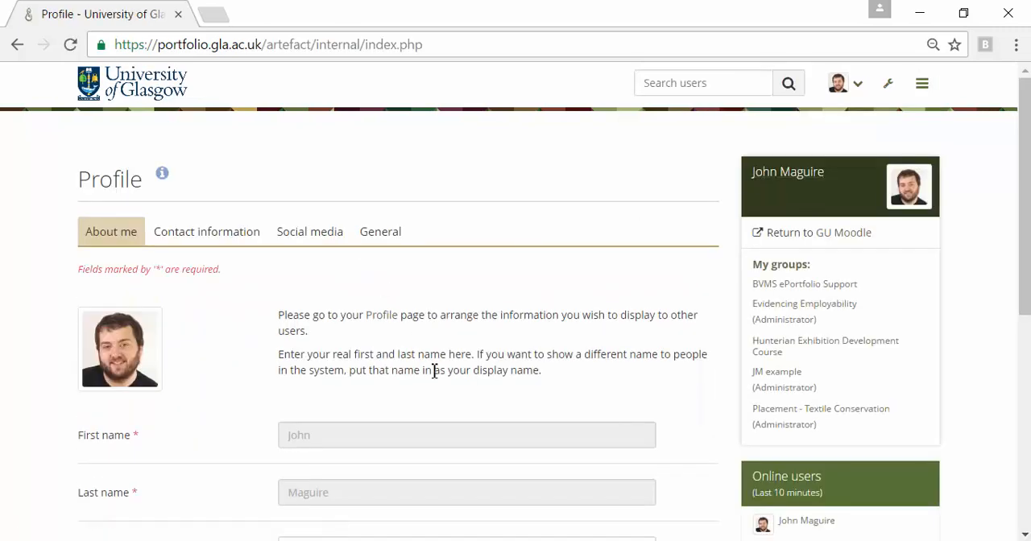
scroll(433, 370, "down", 4)
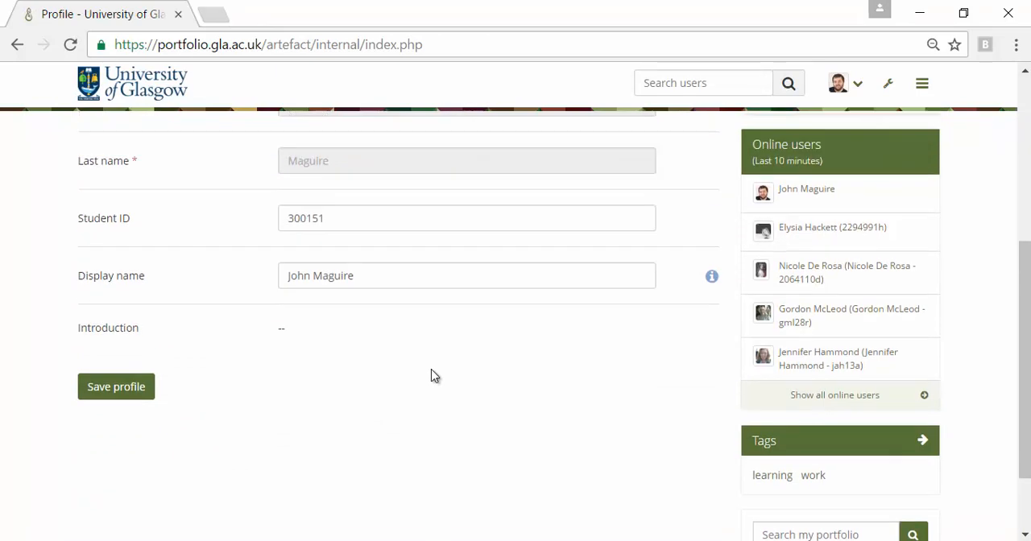
scroll(433, 375, "up", 1)
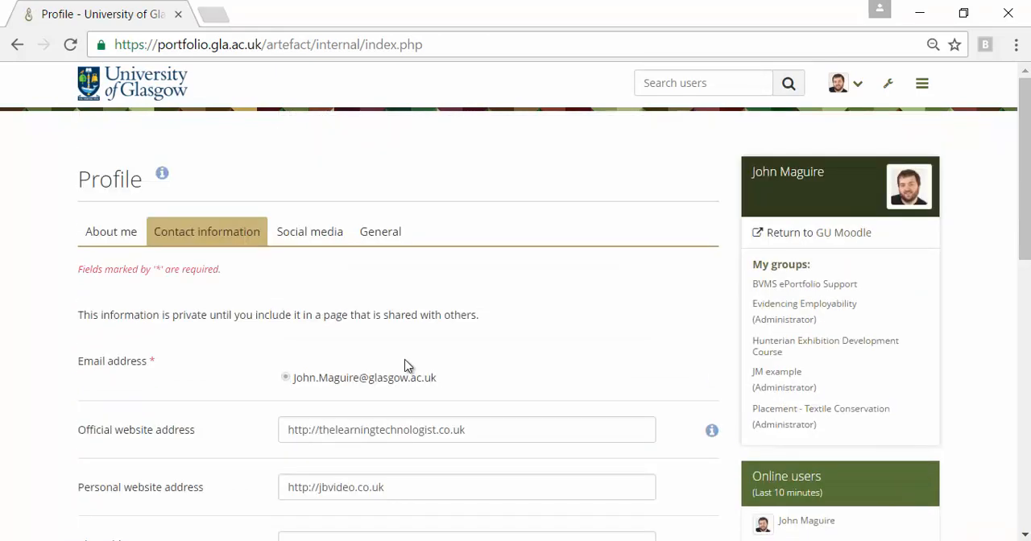
scroll(405, 365, "down", 2)
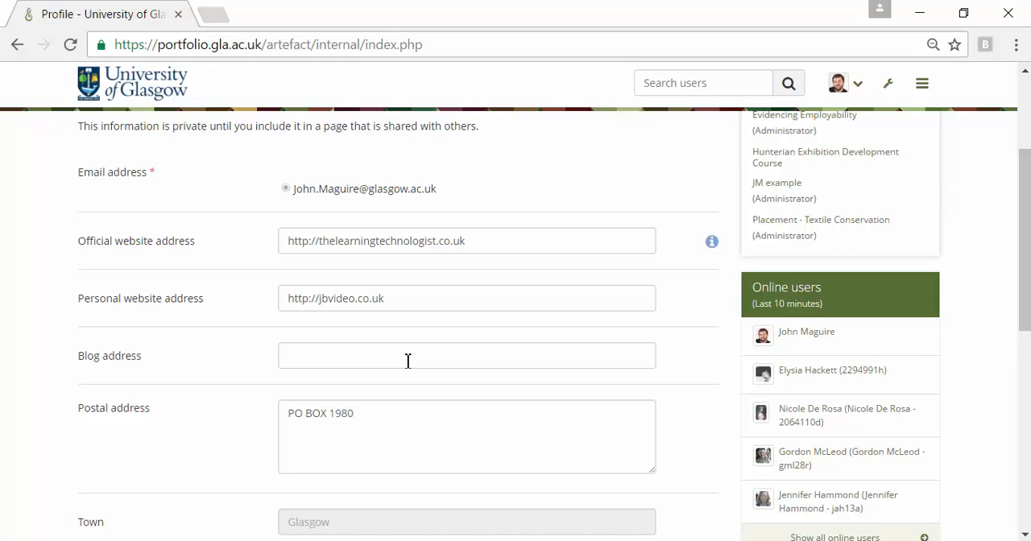
scroll(408, 361, "down", 3)
scroll(406, 366, "up", 1)
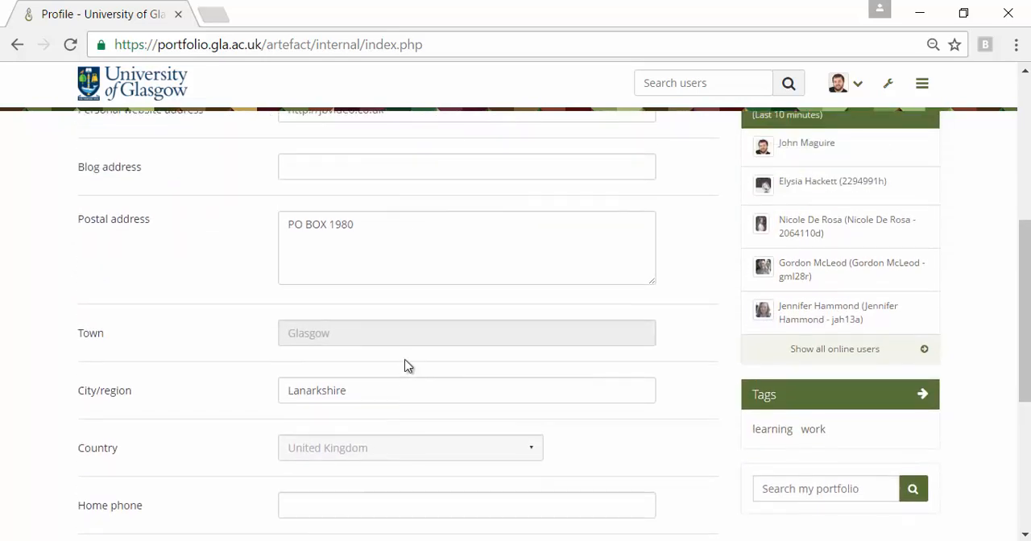
scroll(405, 367, "up", 4)
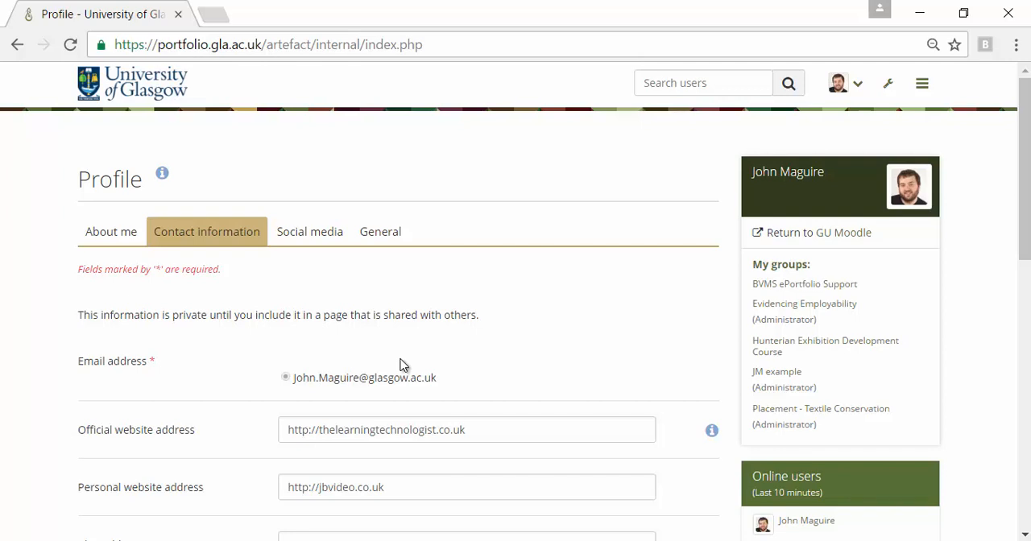
left_click(324, 230)
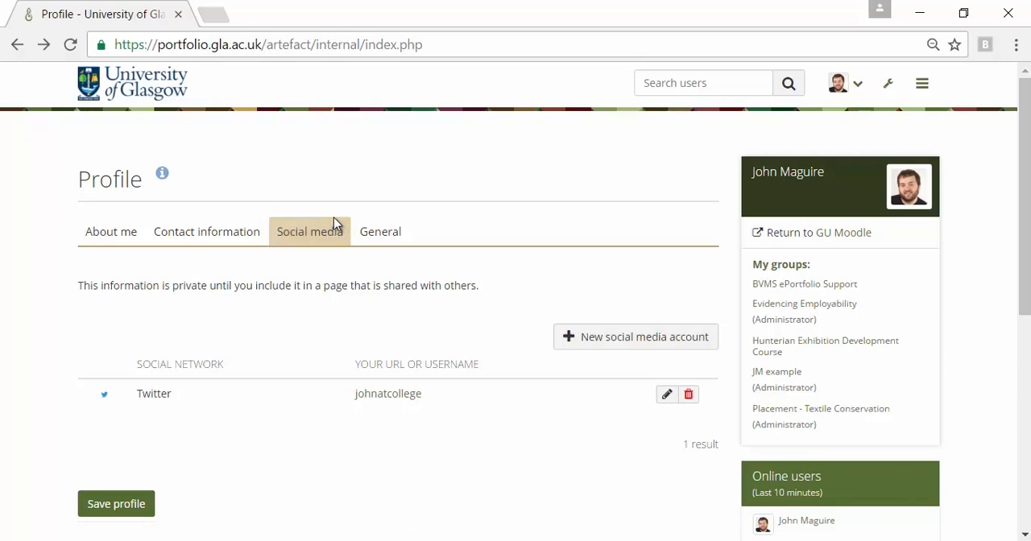
Set the occupation in the profile's general details to "e-Learning innovation officer" and save the profile.
left_click(376, 231)
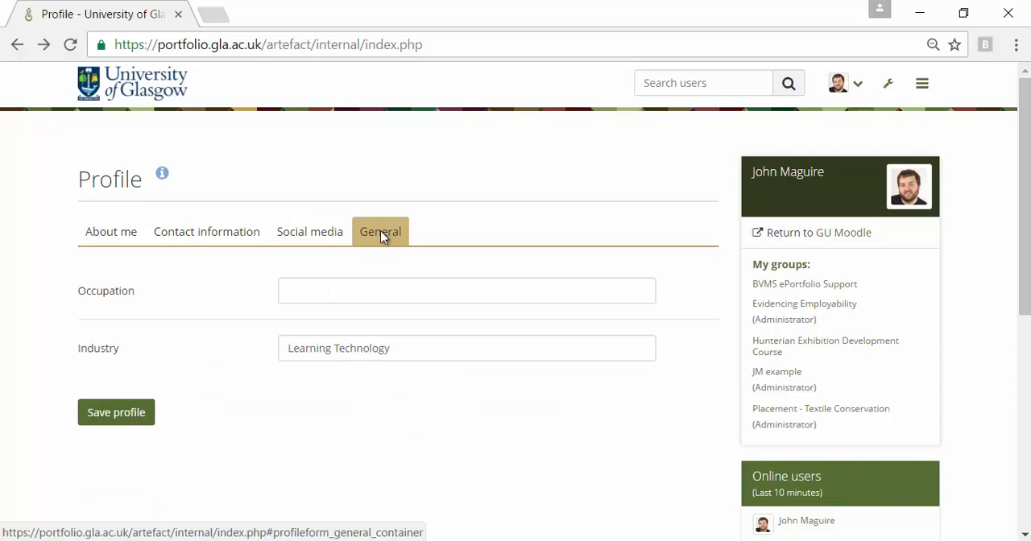
left_click(328, 287)
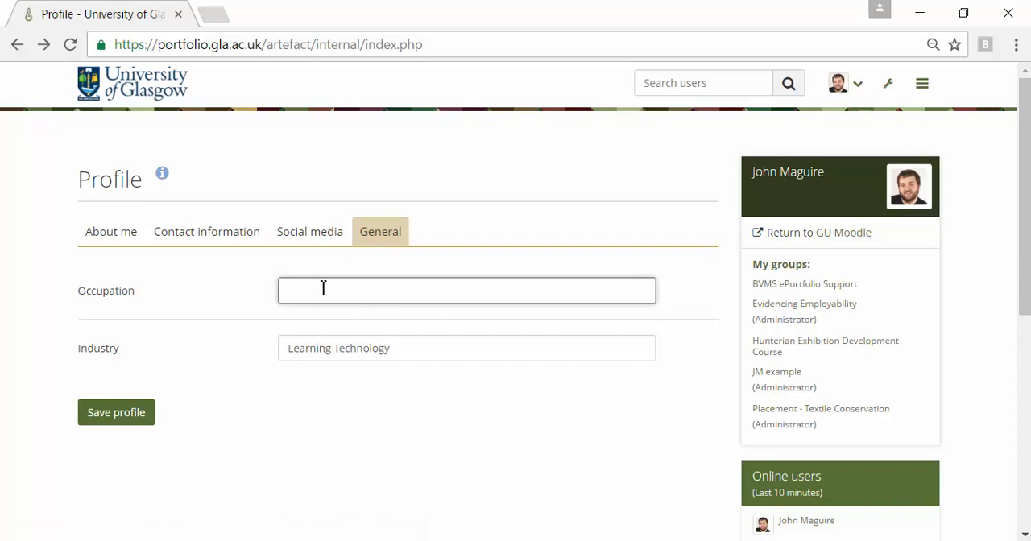
type("e-Learning innovation officer")
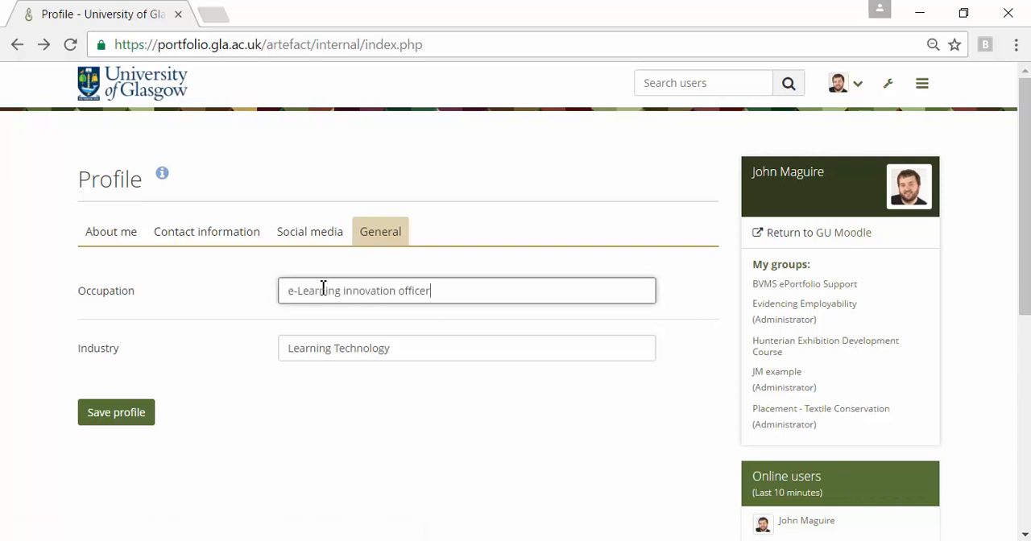
left_click(113, 415)
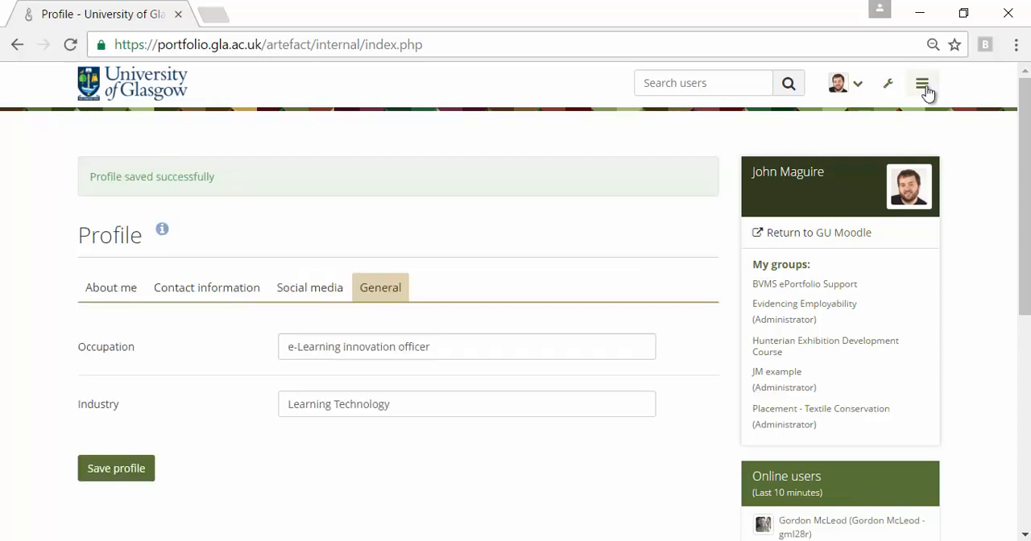
Open the Profile pictures page and look through the uploaded images and their default and delete options.
left_click(923, 87)
left_click(796, 214)
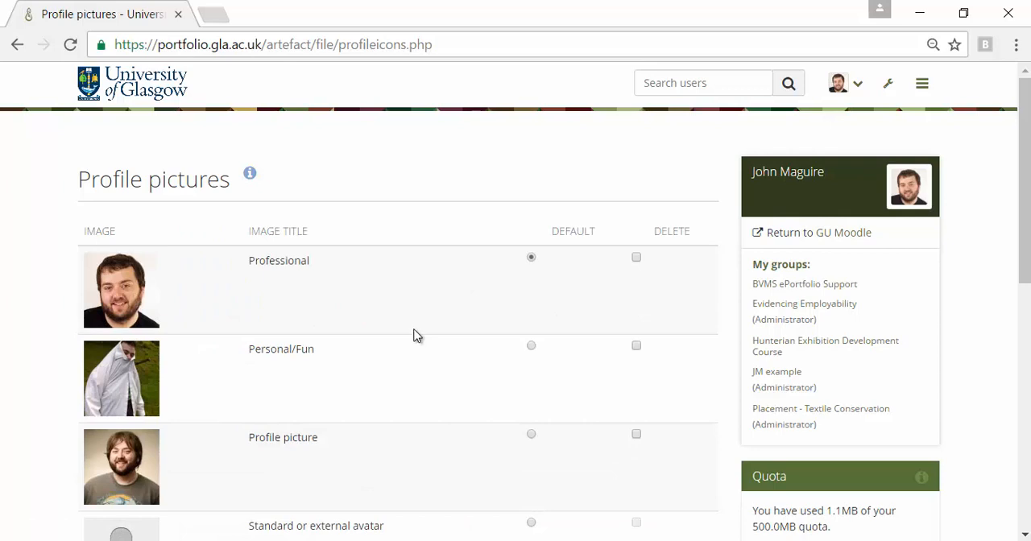
scroll(413, 332, "down", 1)
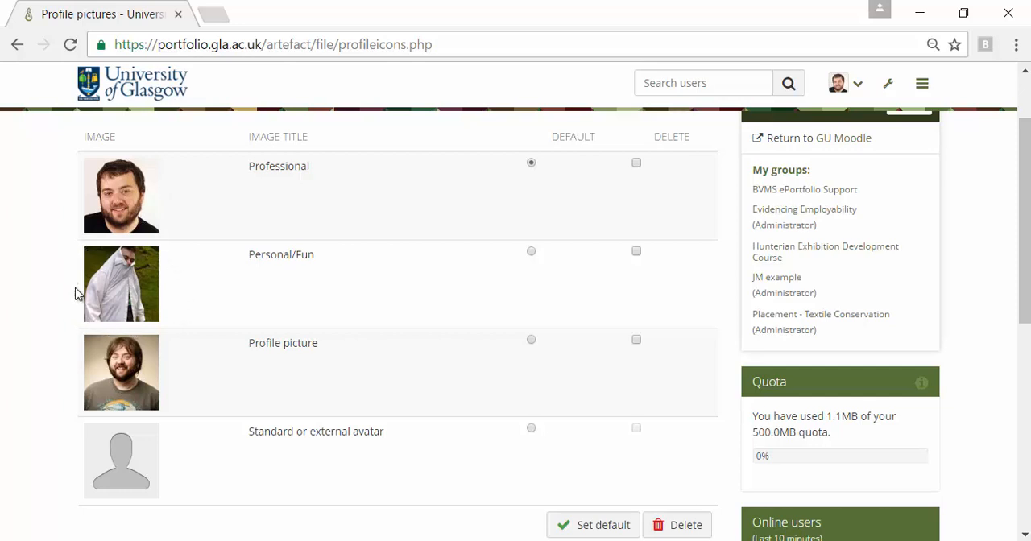
scroll(193, 298, "down", 3)
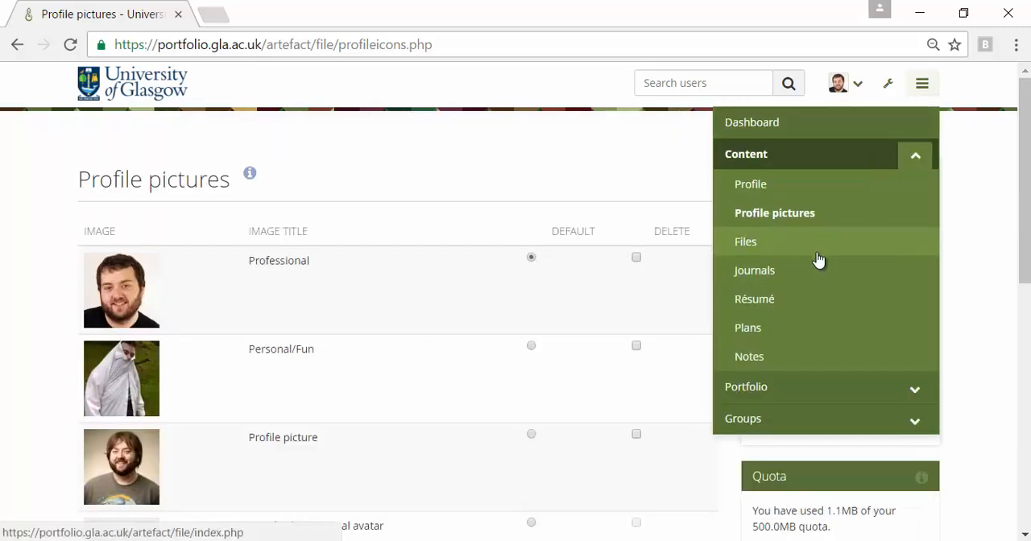
Open the Files page and examine the upload area, the folder creation field and the list of stored files.
left_click(817, 251)
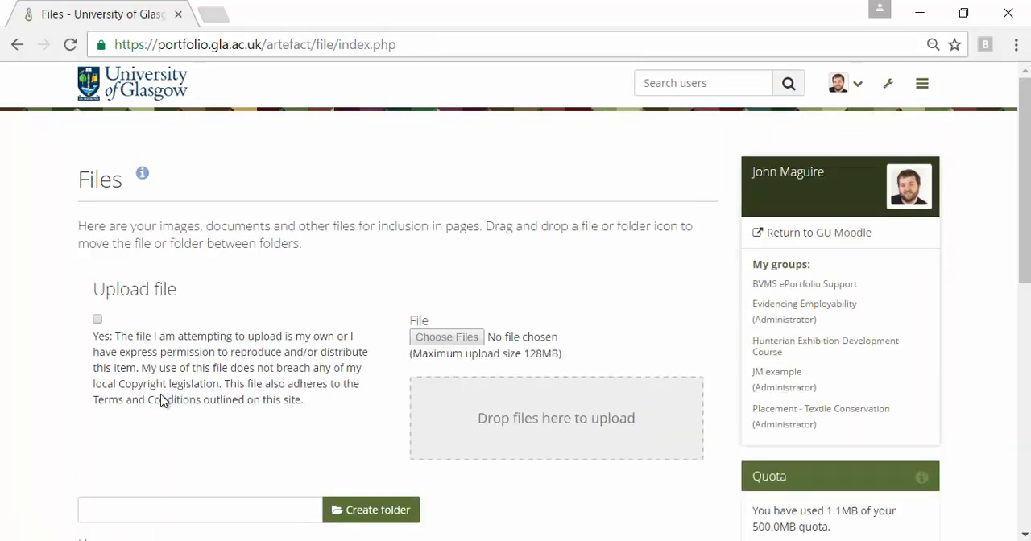
scroll(284, 446, "down", 4)
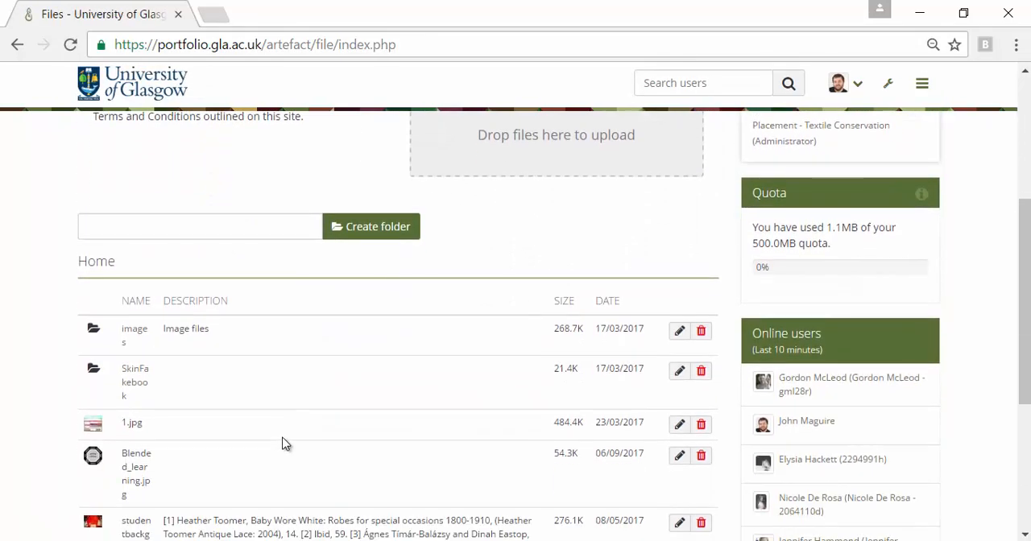
scroll(283, 444, "down", 3)
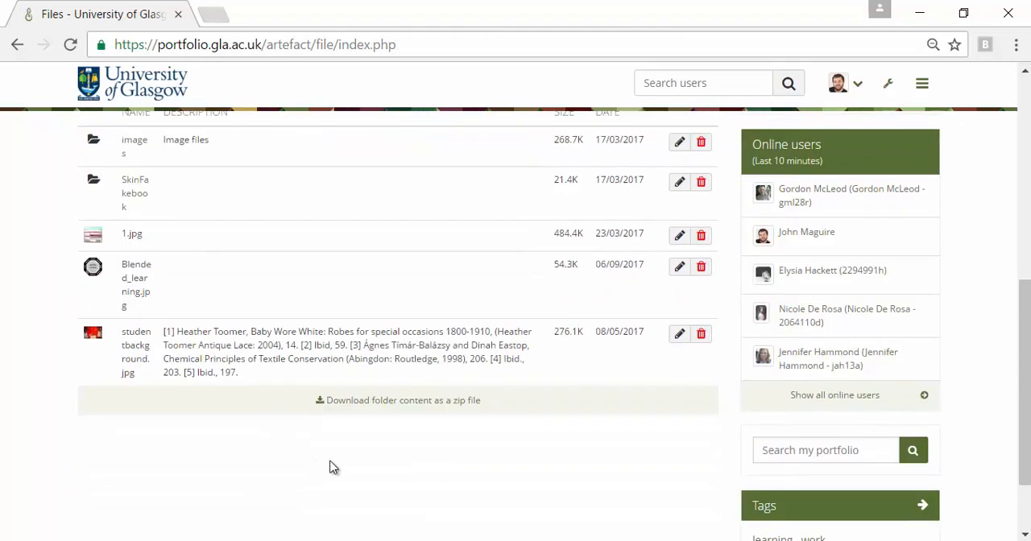
scroll(332, 465, "up", 4)
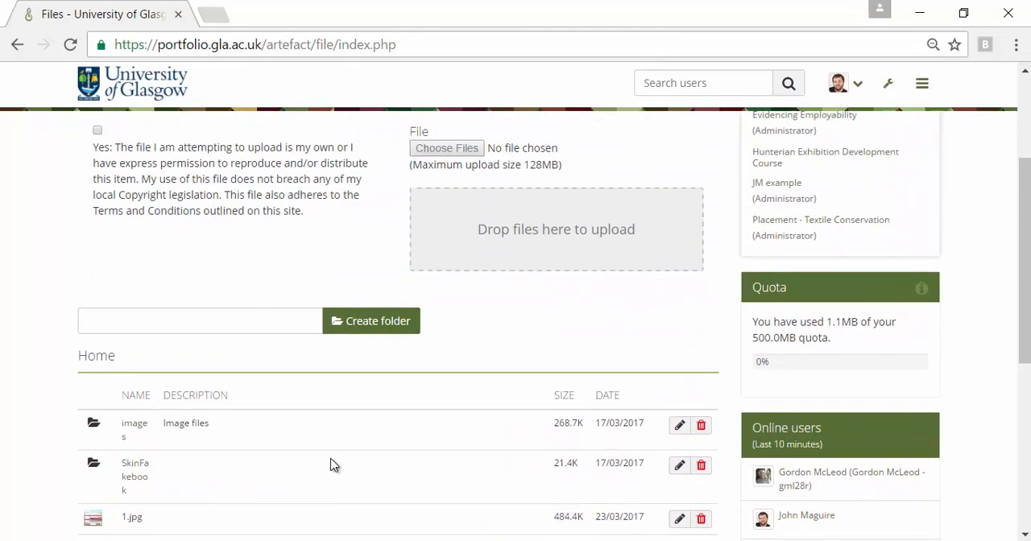
scroll(338, 444, "up", 1)
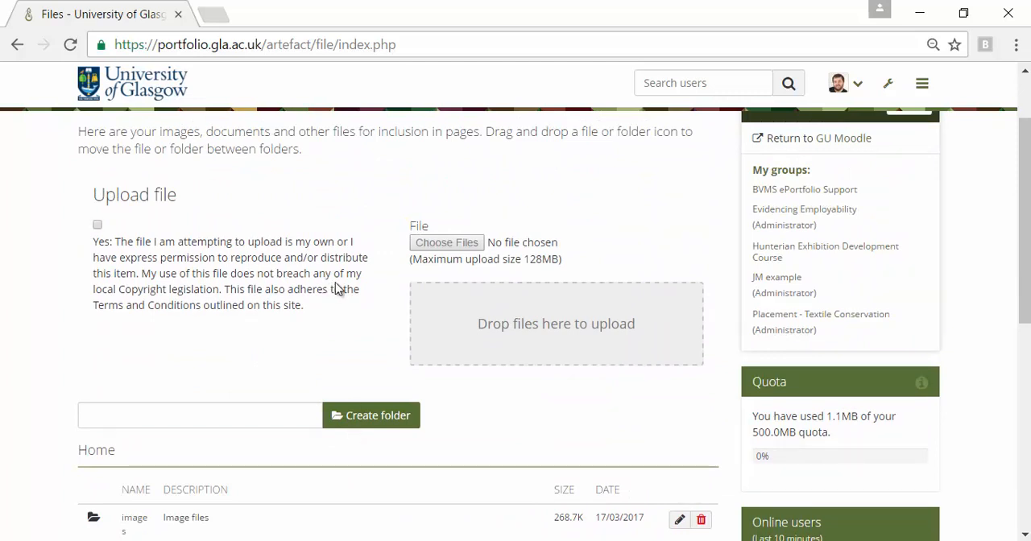
left_click(195, 416)
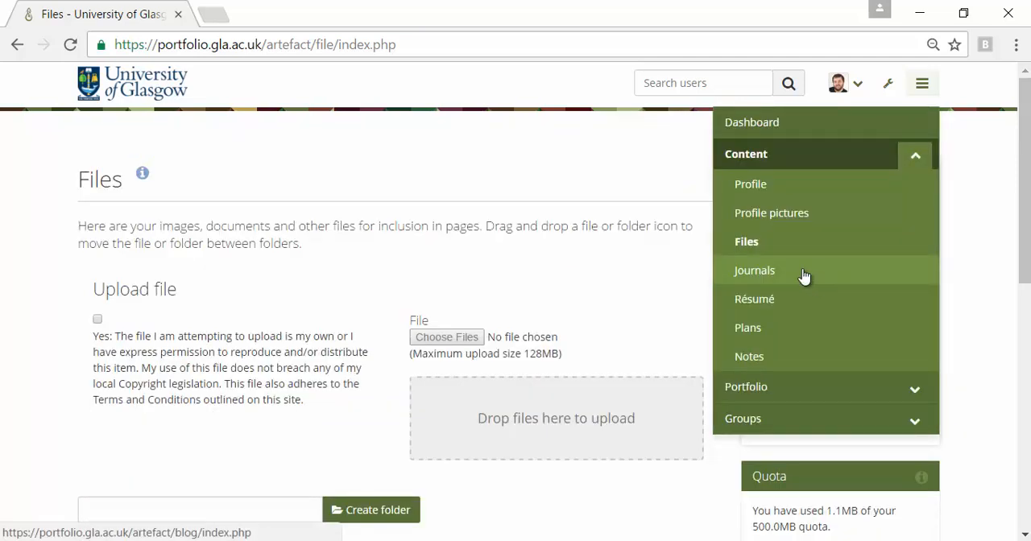
View the existing journals, and check the Multiple journals option in the account settings and save the preferences.
left_click(803, 275)
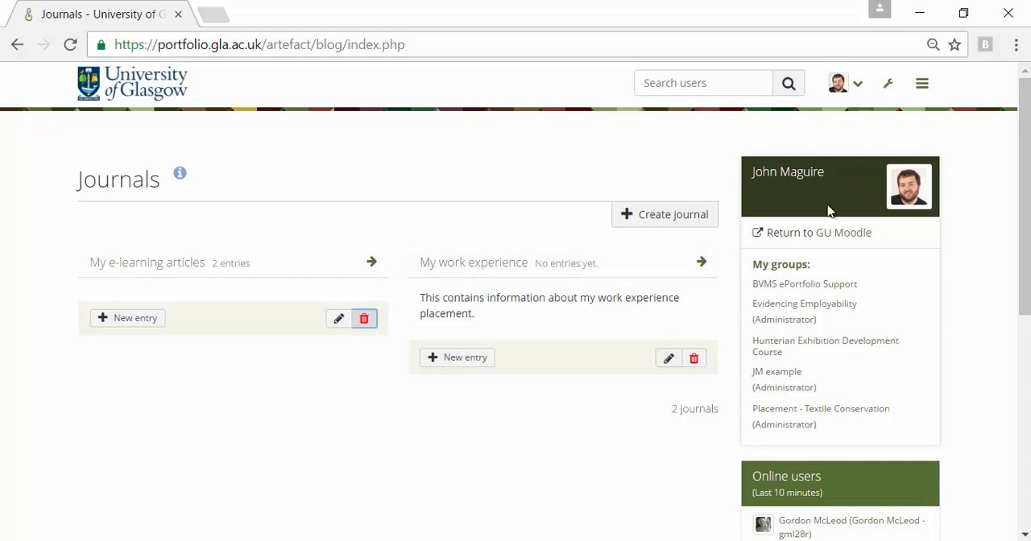
left_click(858, 85)
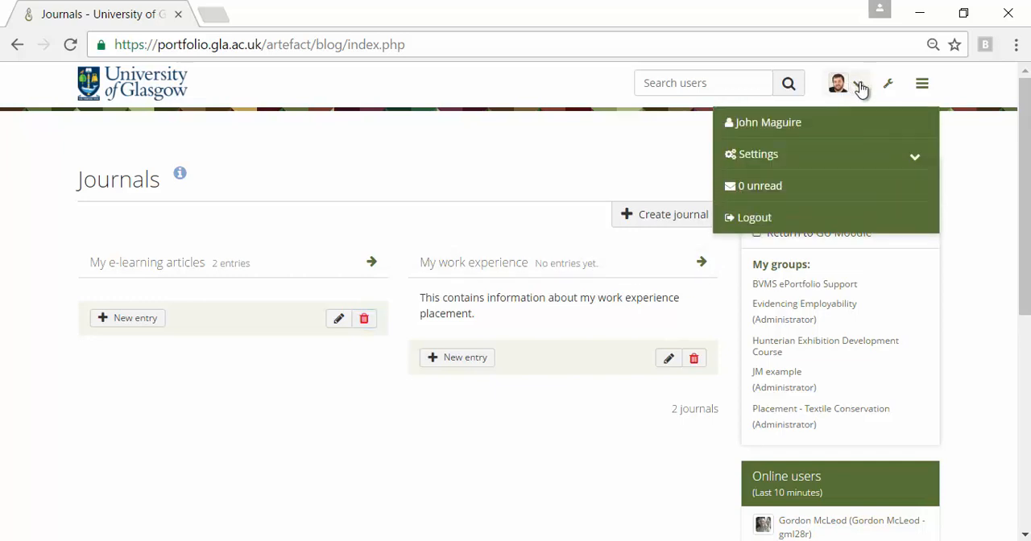
left_click(864, 166)
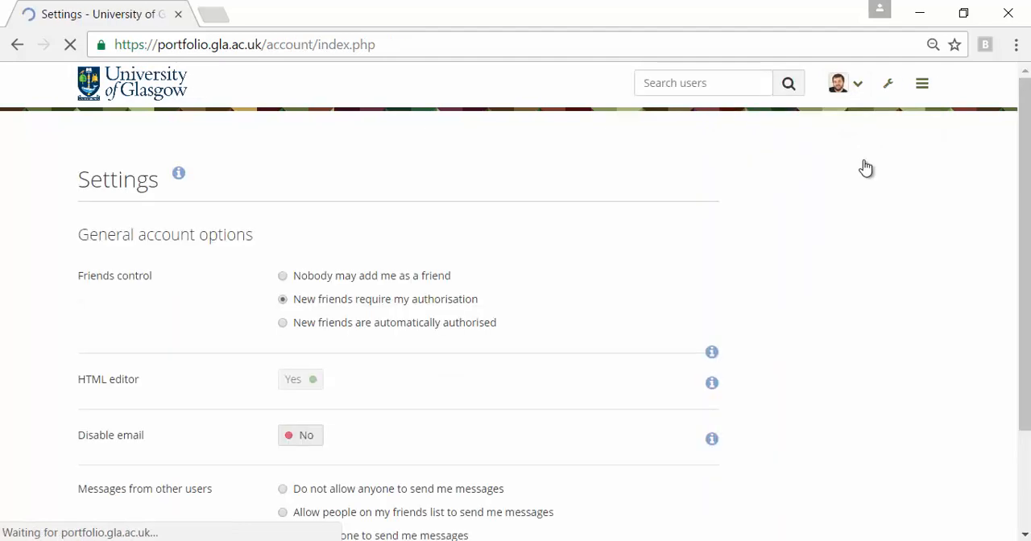
scroll(482, 427, "down", 5)
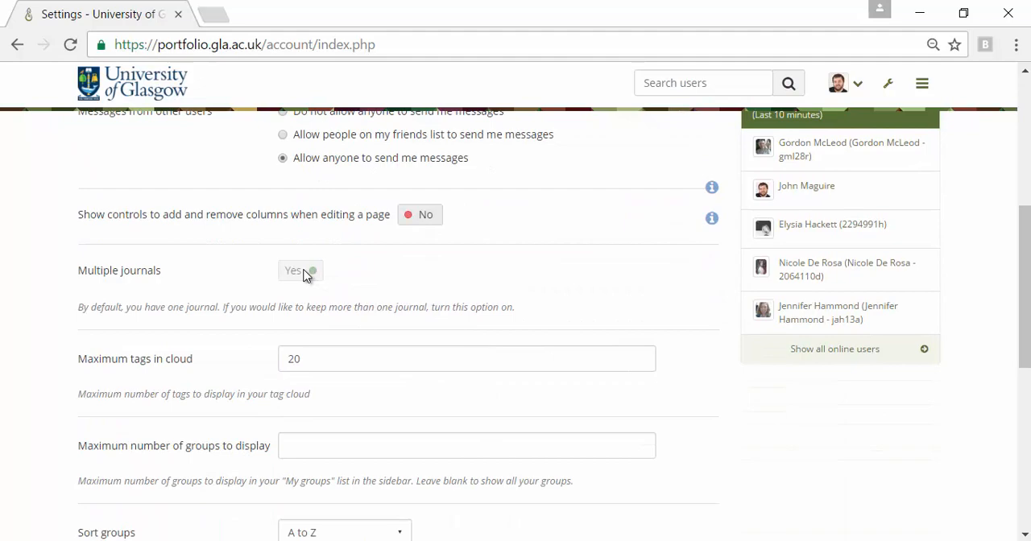
scroll(304, 278, "down", 5)
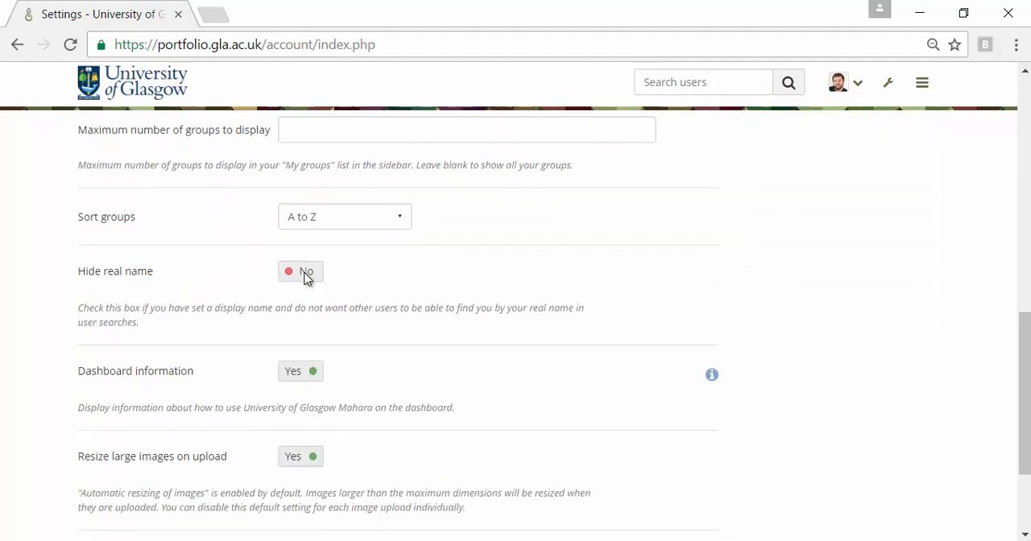
left_click(97, 414)
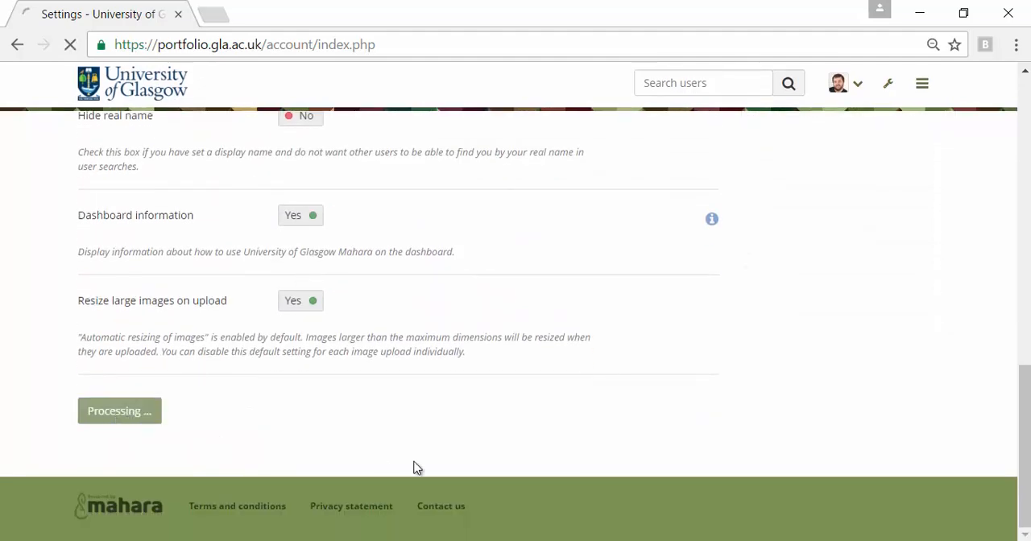
Start a new journal titled "My design work journal" with the description "This contains any design work I have completed".
left_click(922, 86)
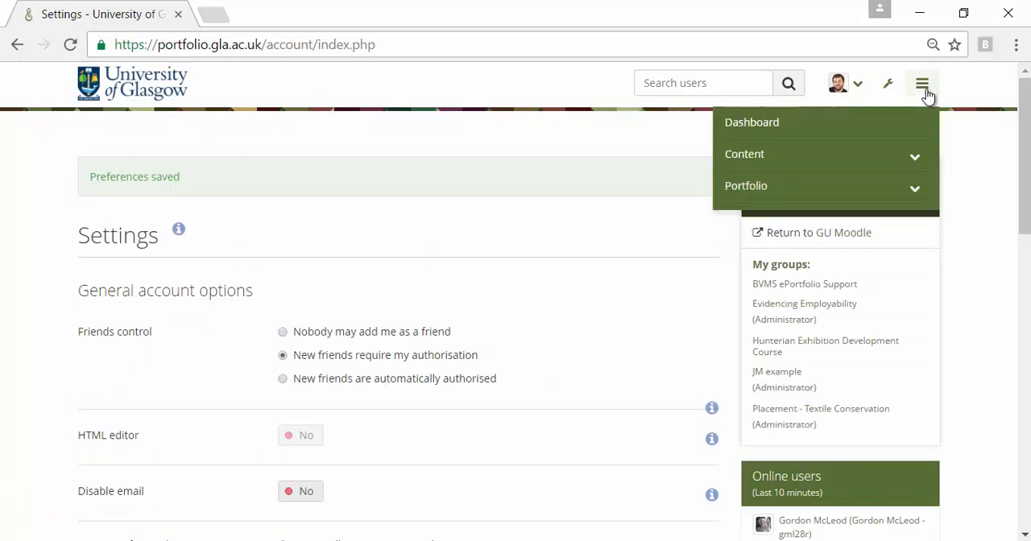
left_click(839, 160)
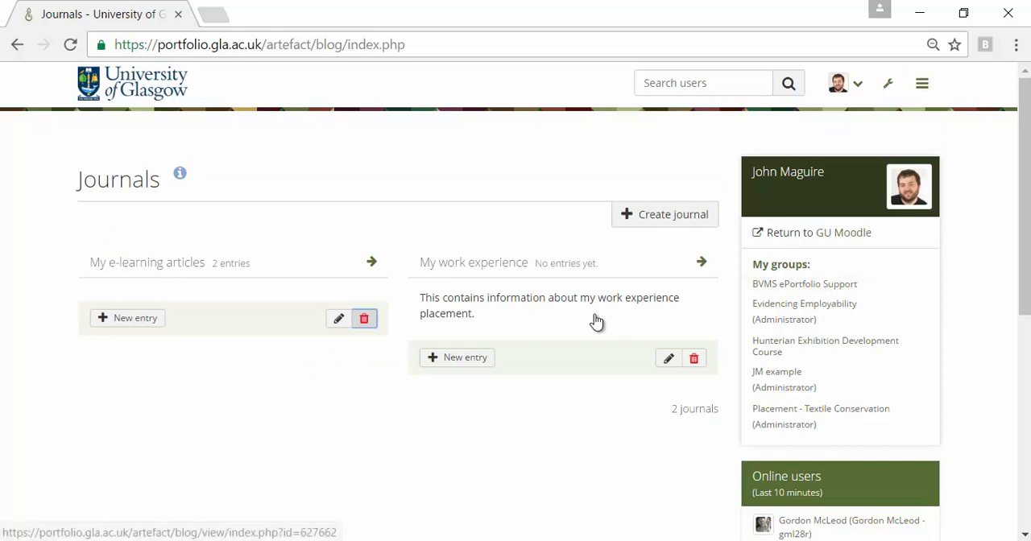
left_click(666, 216)
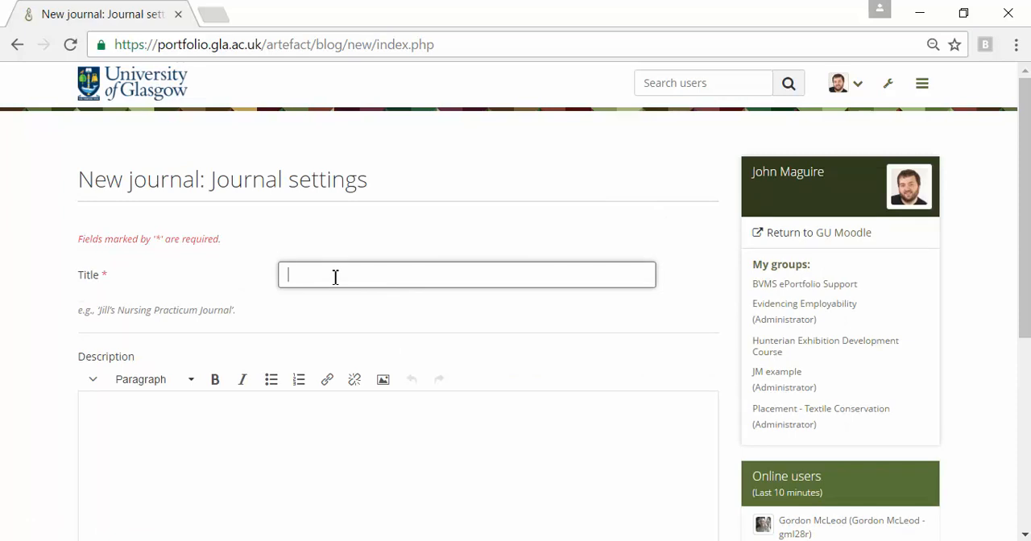
type("My design work journals")
scroll(293, 459, "down", 3)
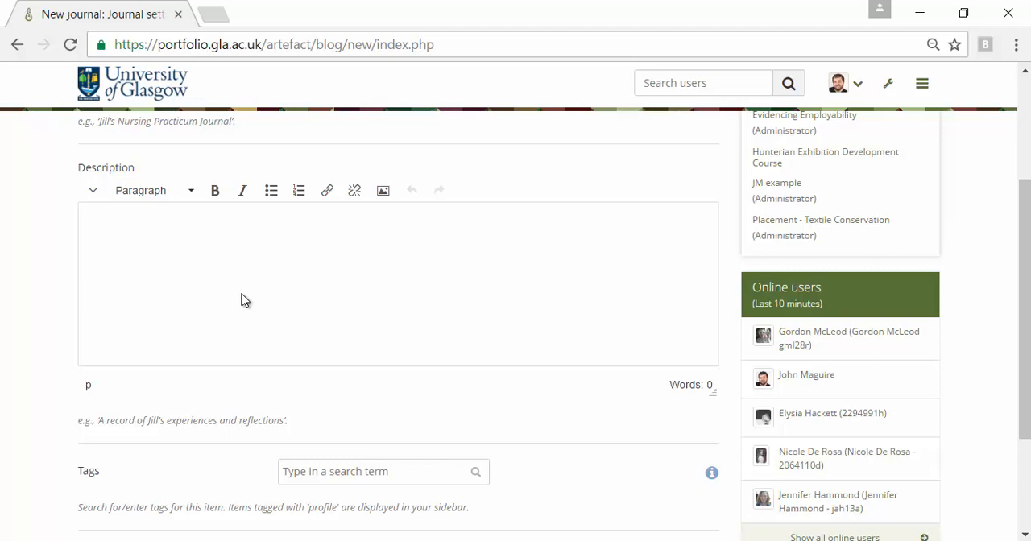
type("This contains any design work I have completed")
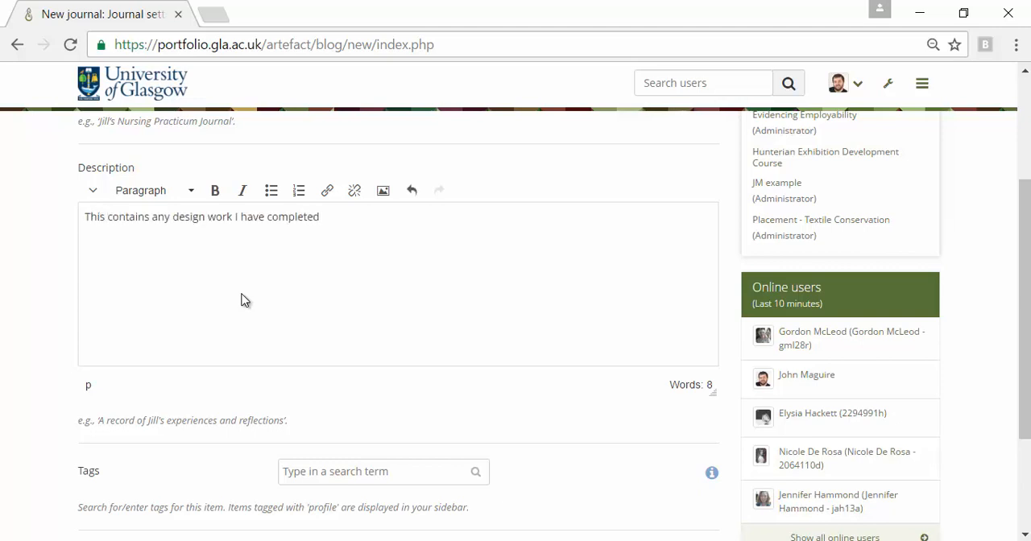
Tag the journal with design, illustration, work and adobe, and create it.
scroll(375, 475, "down", 2)
left_click(344, 376)
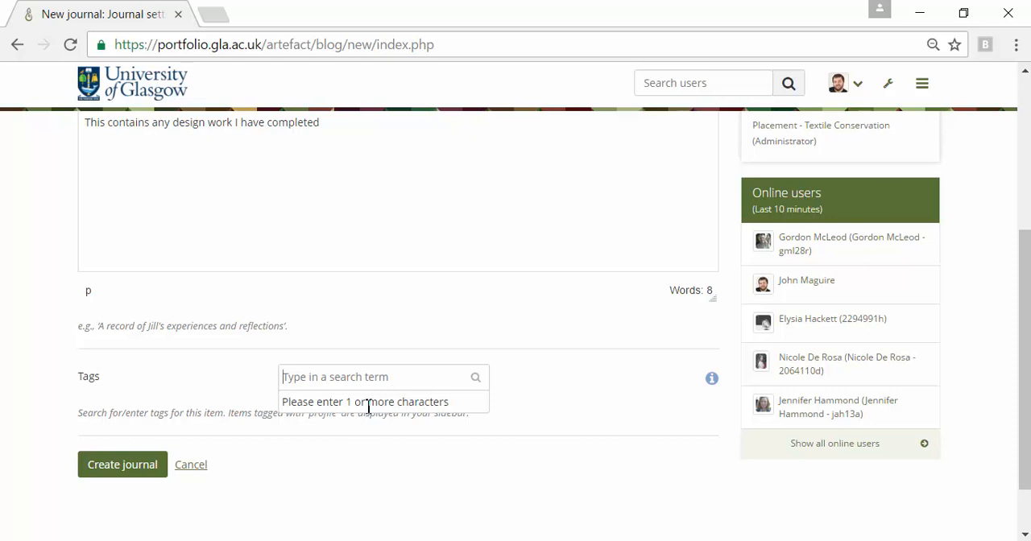
type("design")
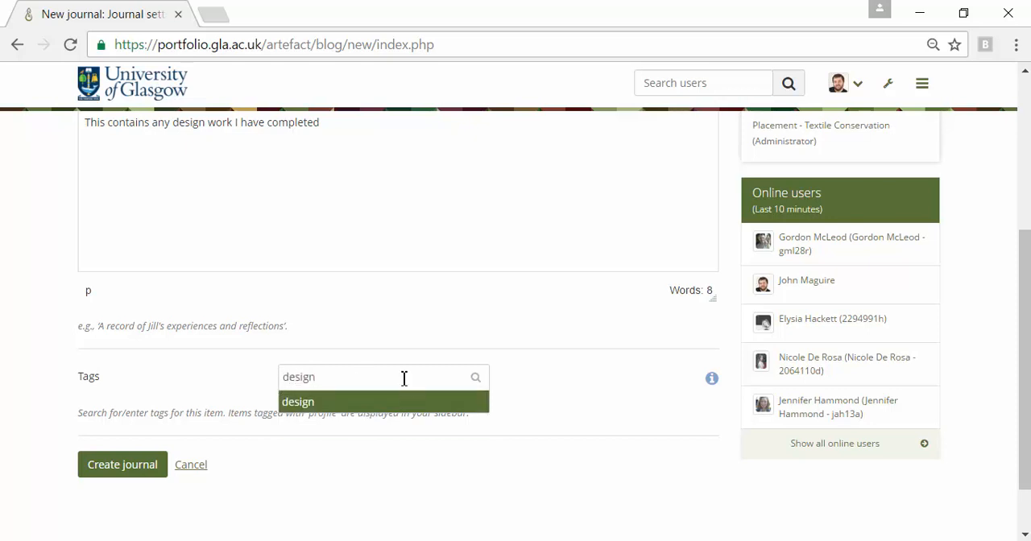
key("Return")
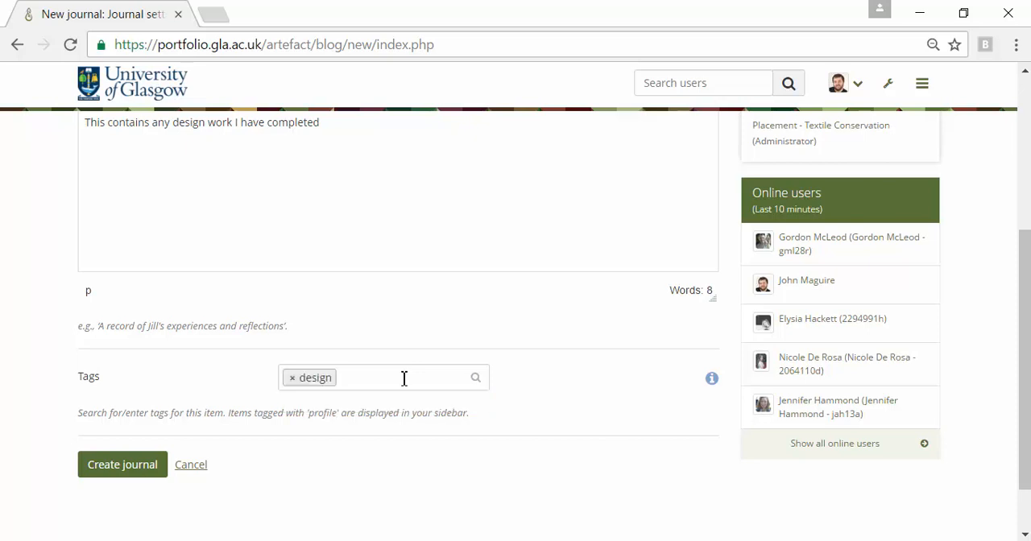
type("illustration work adobe")
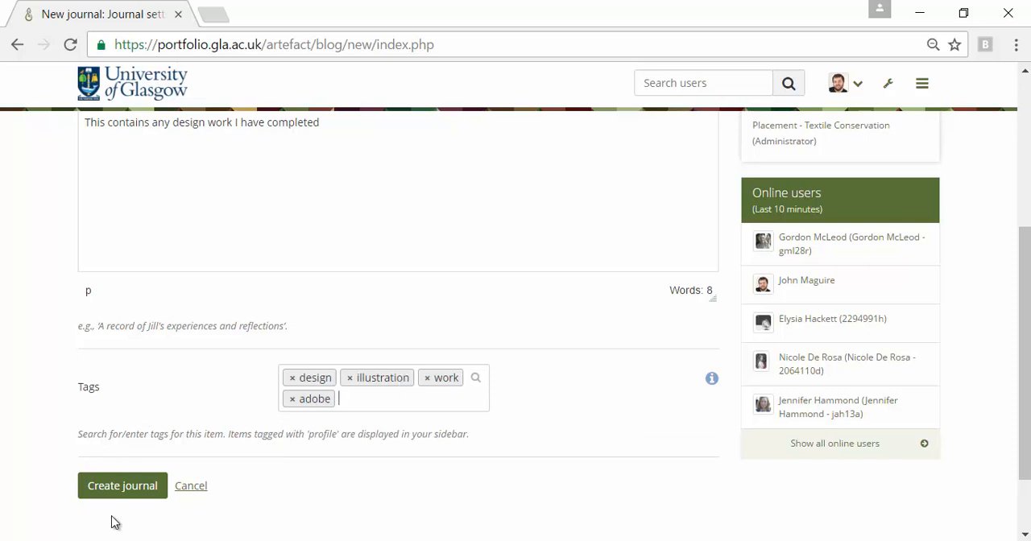
left_click(125, 492)
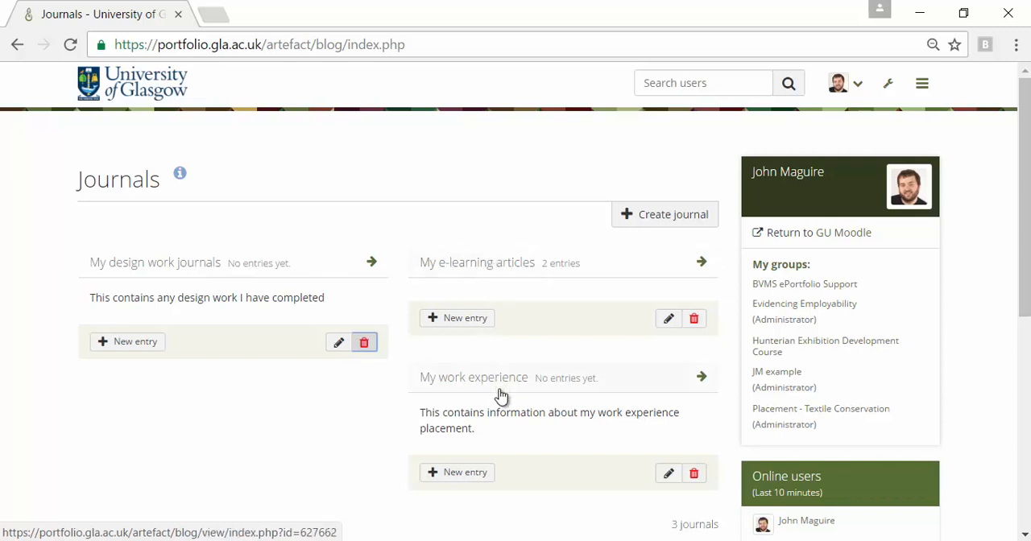
Open the "My e-learning articles" journal and look through its published entries on blended and online learning.
left_click(499, 268)
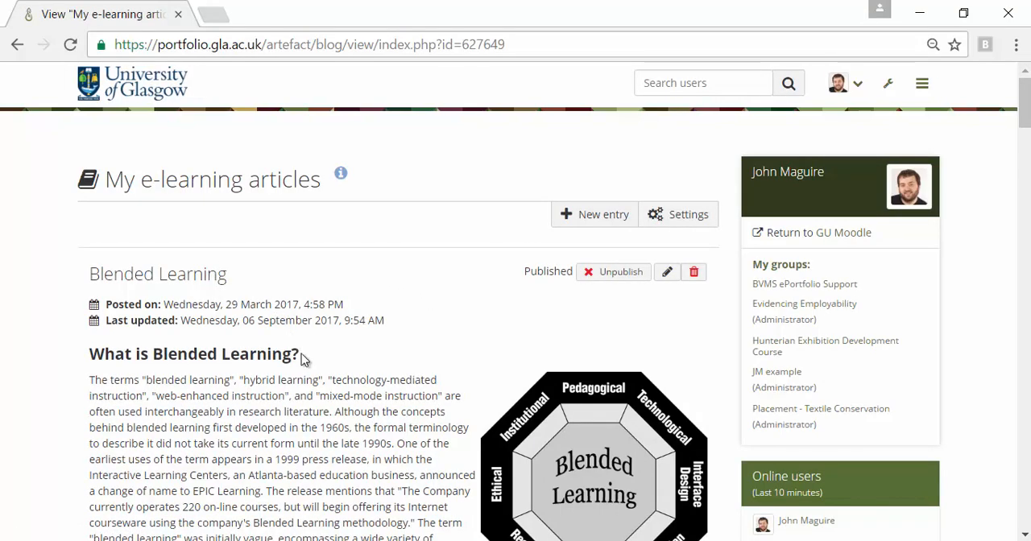
scroll(316, 378, "down", 5)
scroll(316, 379, "down", 15)
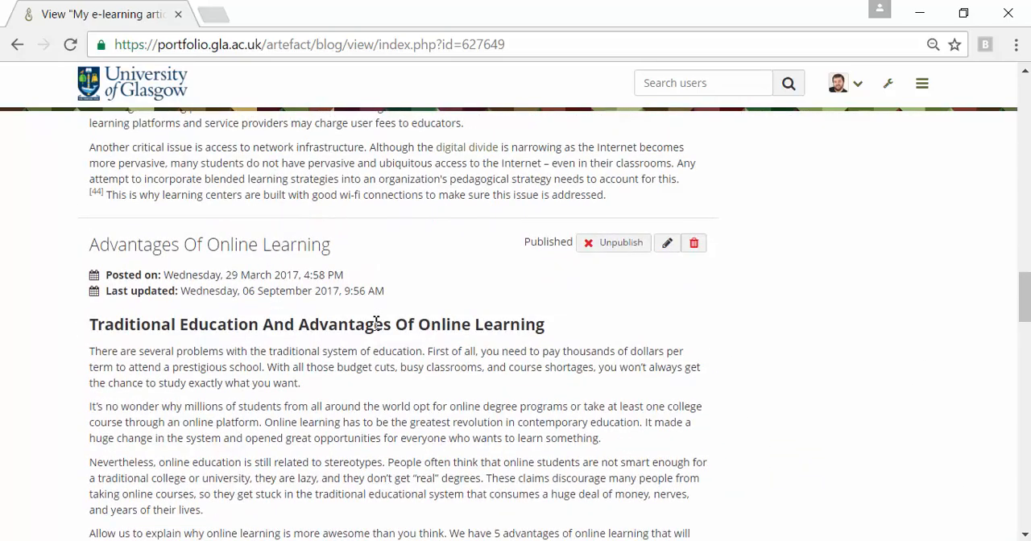
scroll(374, 347, "down", 12)
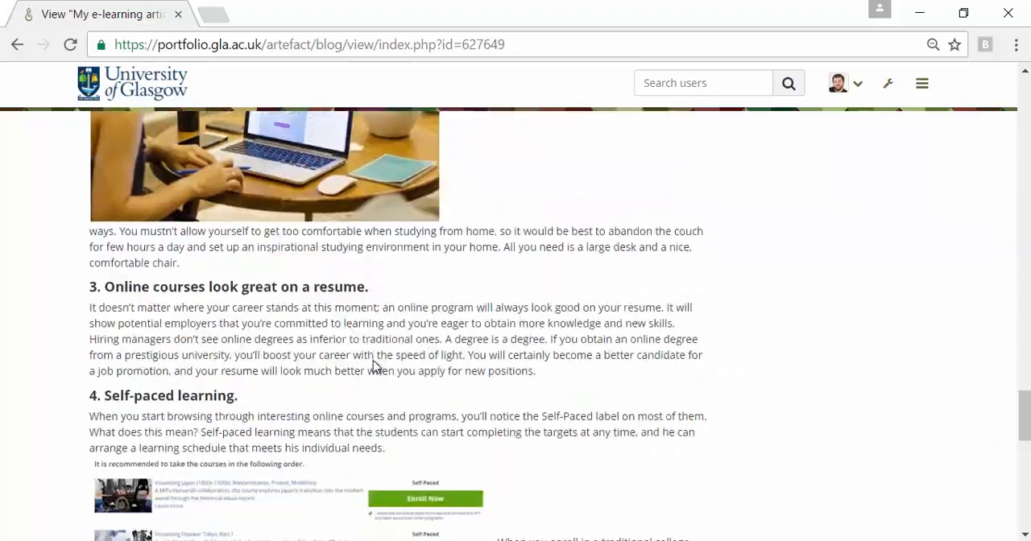
scroll(373, 362, "down", 3)
scroll(373, 362, "up", 15)
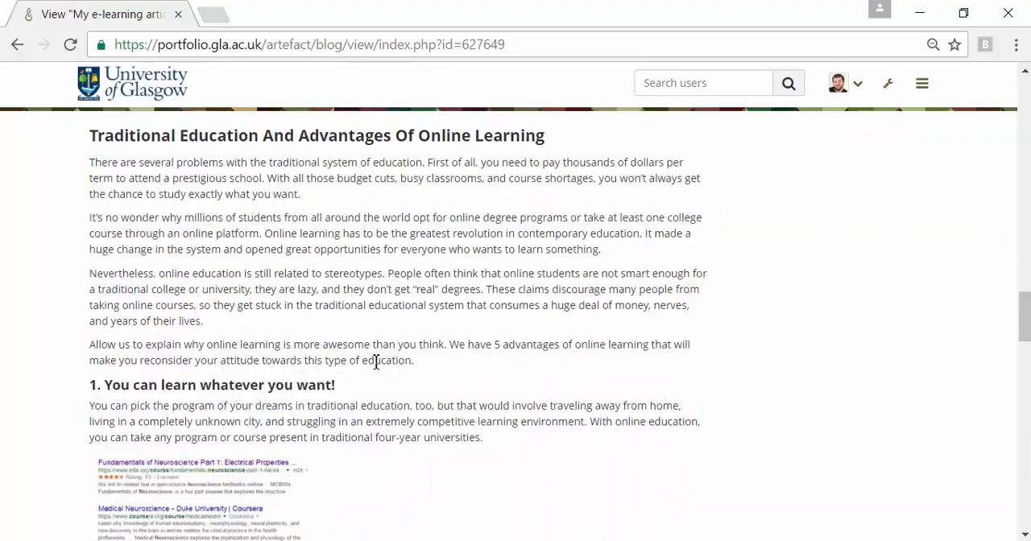
scroll(375, 361, "up", 20)
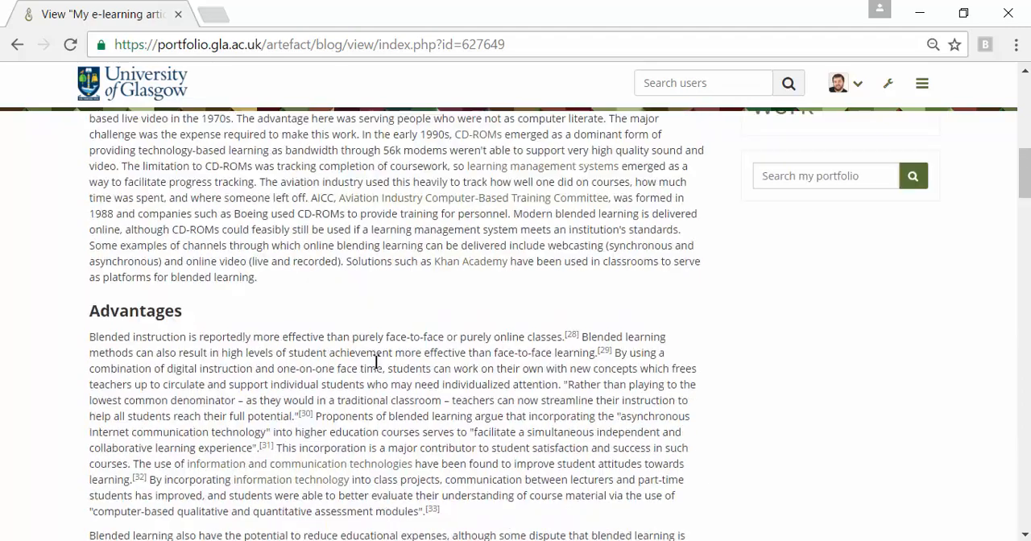
scroll(375, 362, "up", 15)
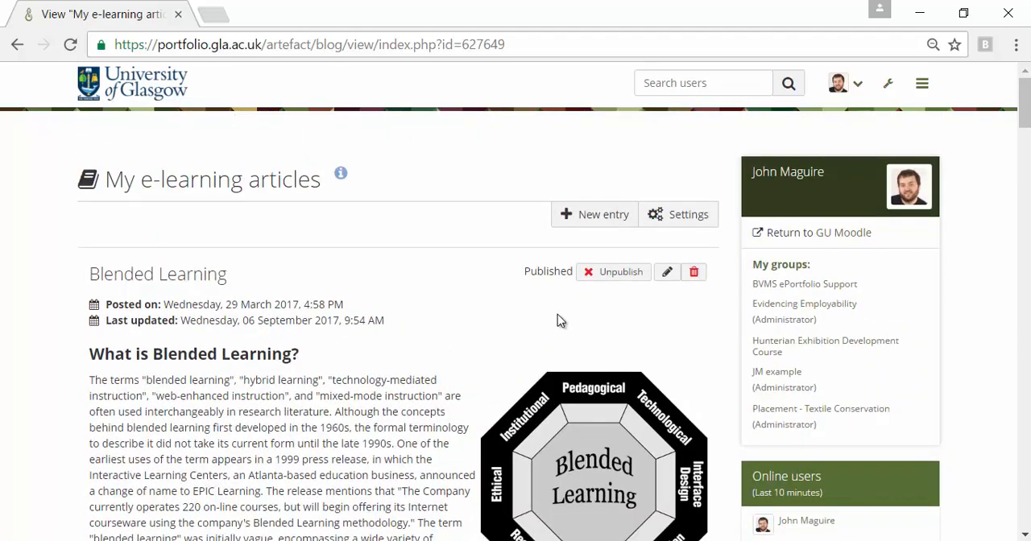
Start a new entry titled "Flipped Classroom" and format its opening line "What is the flipped classroom?" as Heading 4.
left_click(582, 218)
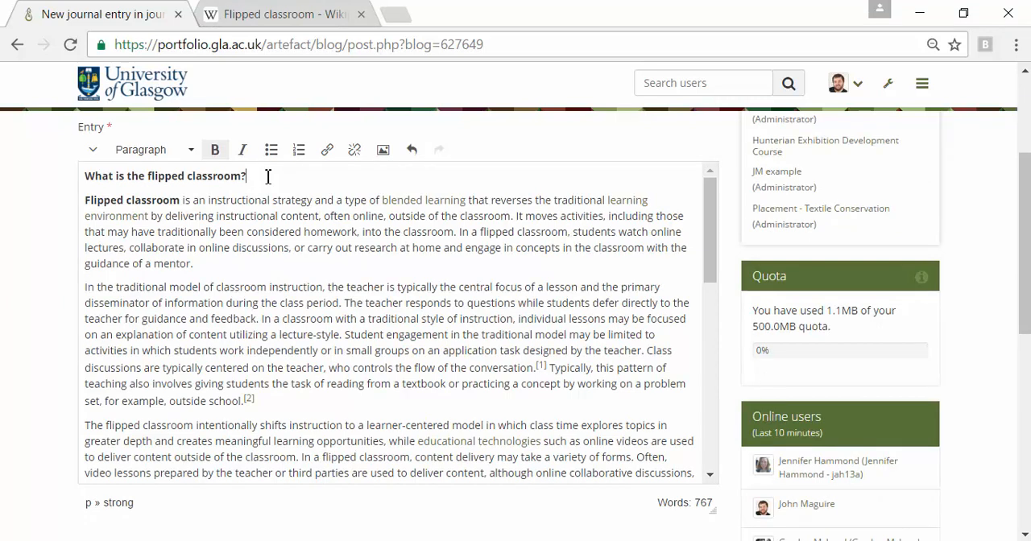
left_click_drag(268, 177, 84, 176)
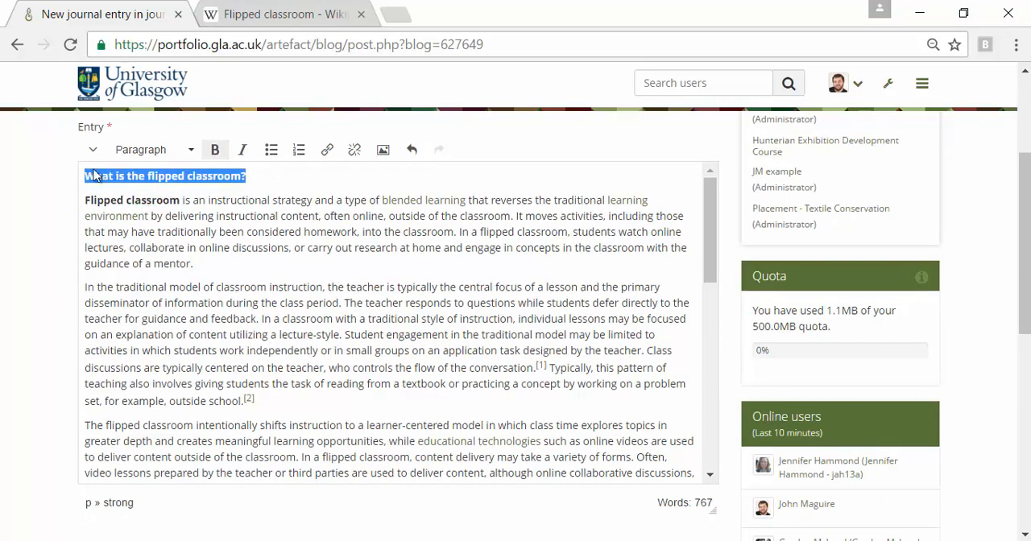
left_click(187, 152)
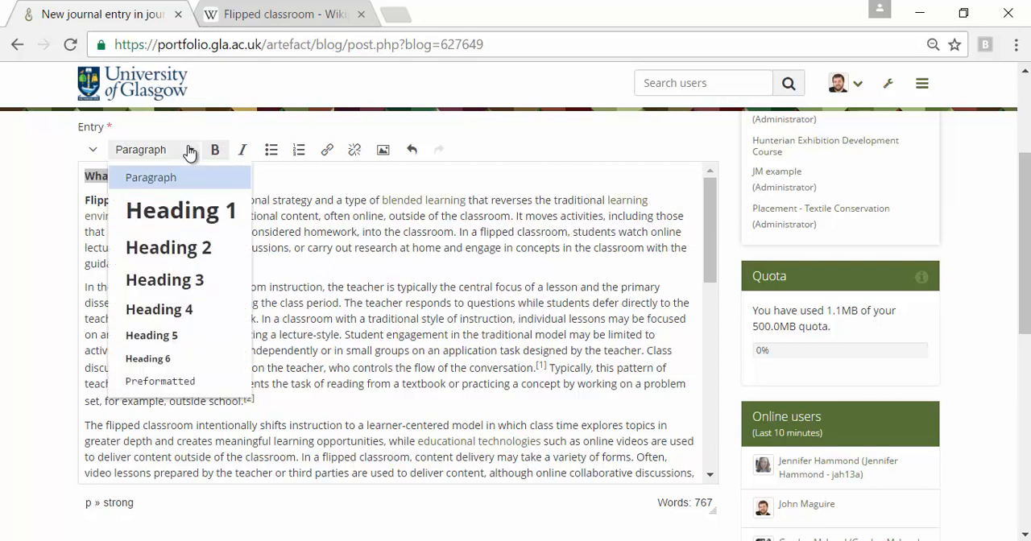
left_click(171, 307)
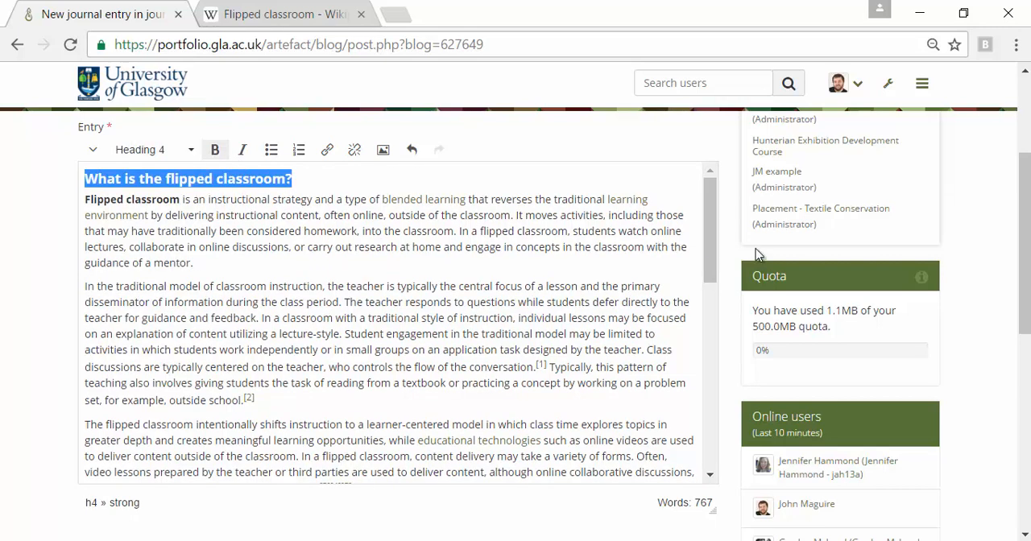
Format the line "Limitations and criticisms" as Heading 4 and expand the editor to show all of its formatting tools.
left_click_drag(704, 233, 690, 378)
left_click_drag(223, 282, 81, 276)
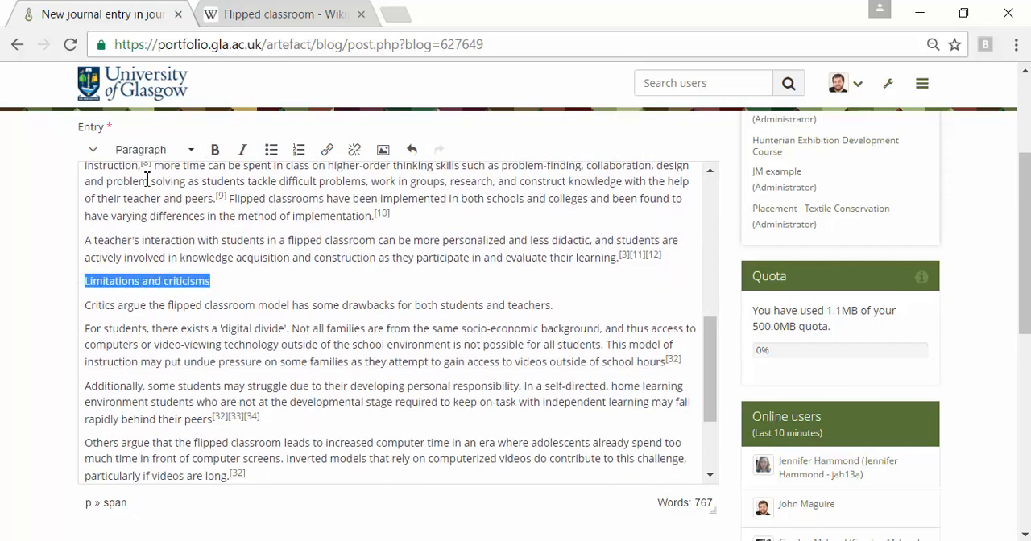
left_click(186, 155)
left_click(167, 312)
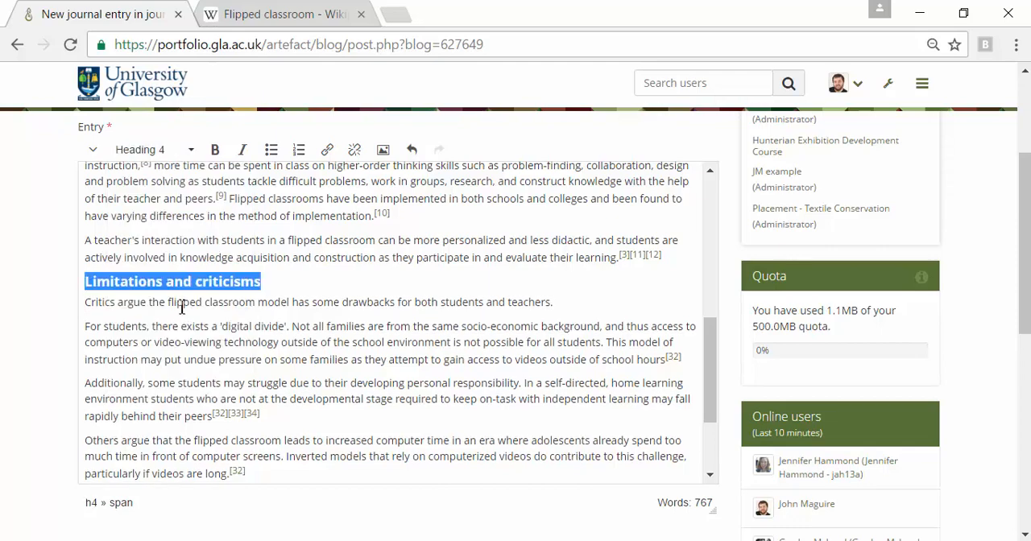
left_click_drag(709, 350, 709, 179)
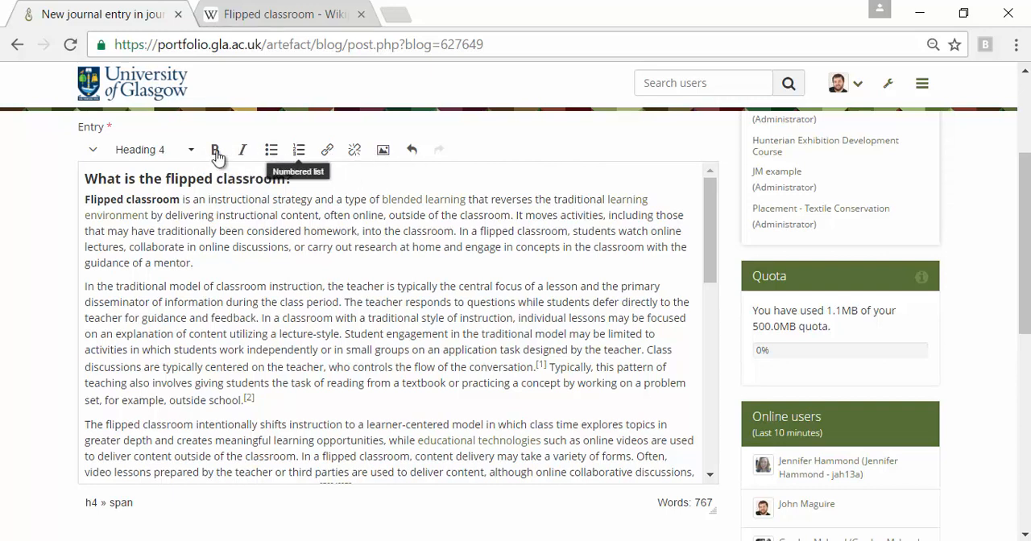
left_click(94, 151)
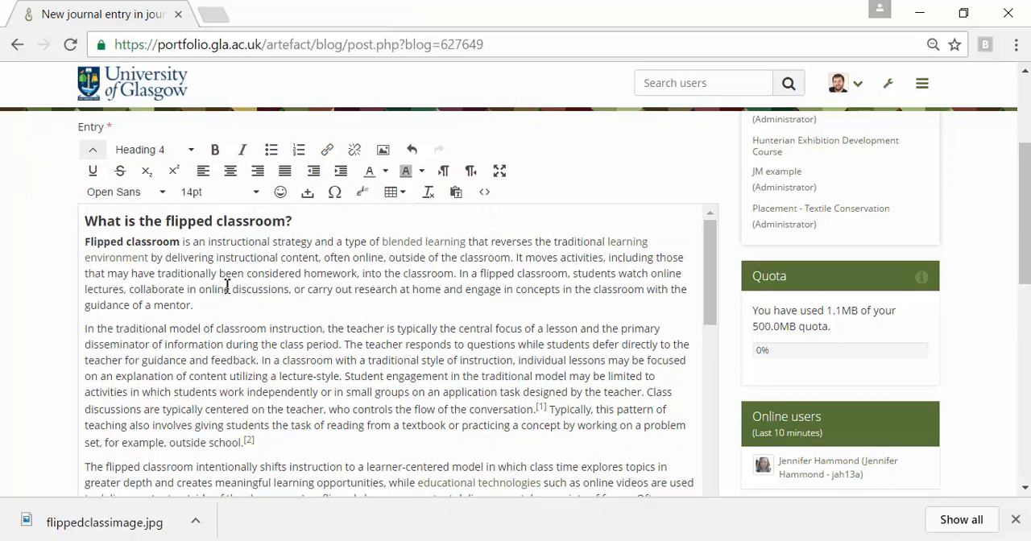
Start inserting an image before the first paragraph and examine the stored files and upload area in the image browser.
left_click(86, 241)
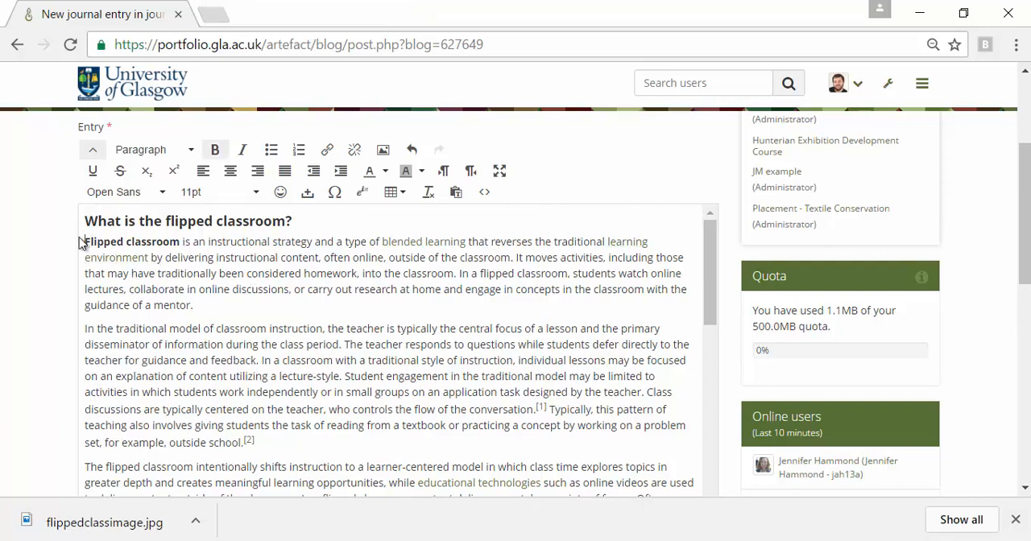
left_click(383, 151)
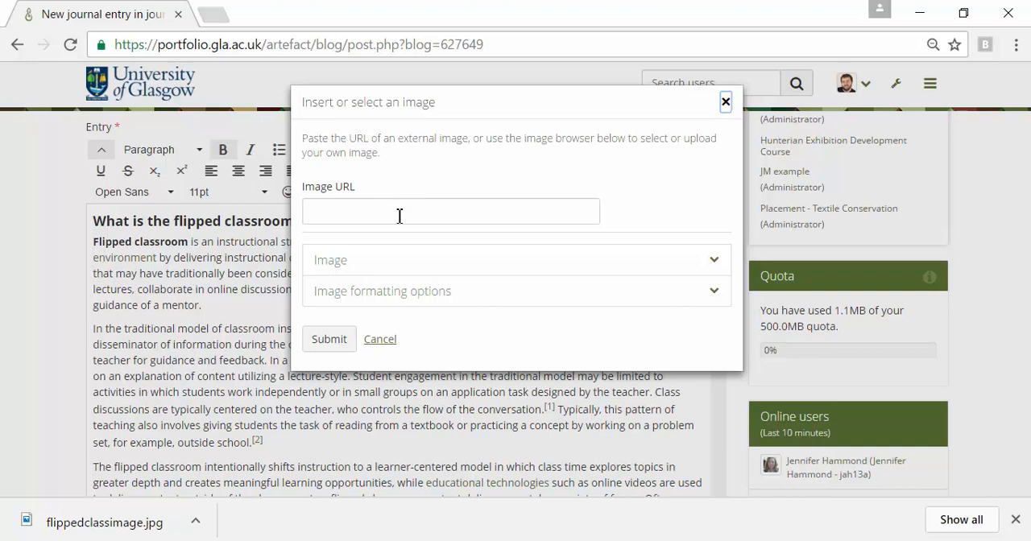
left_click(373, 264)
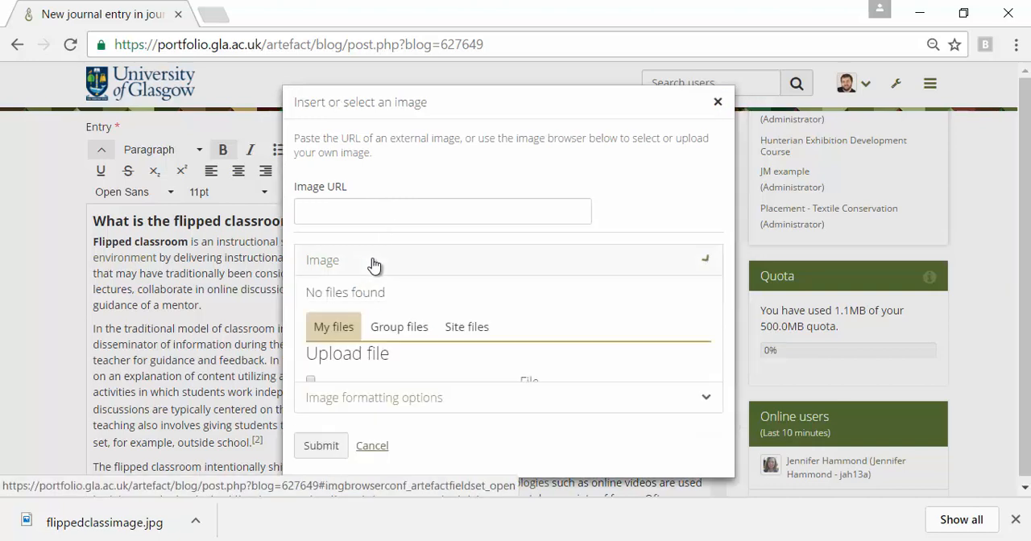
scroll(442, 359, "down", 3)
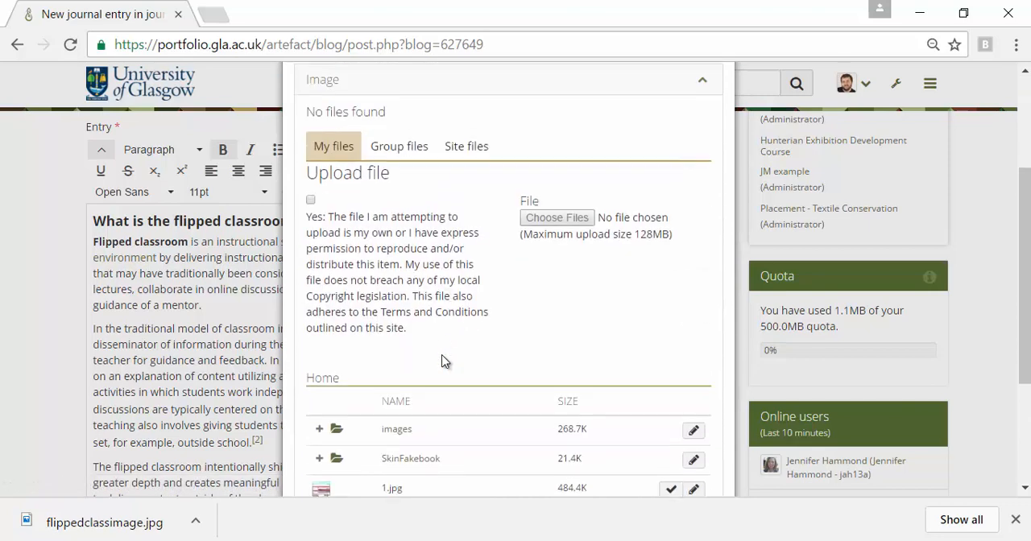
scroll(403, 447, "down", 3)
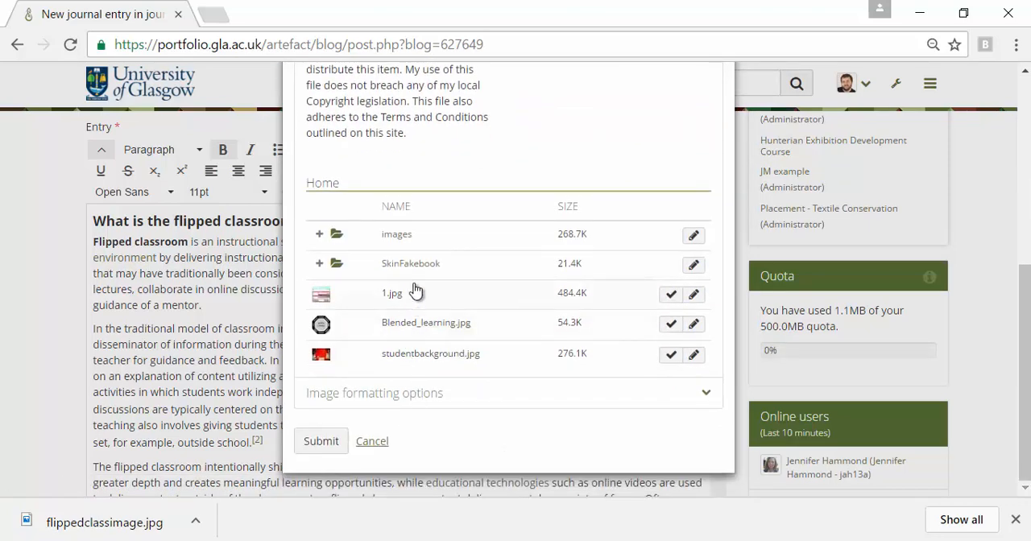
scroll(435, 366, "up", 5)
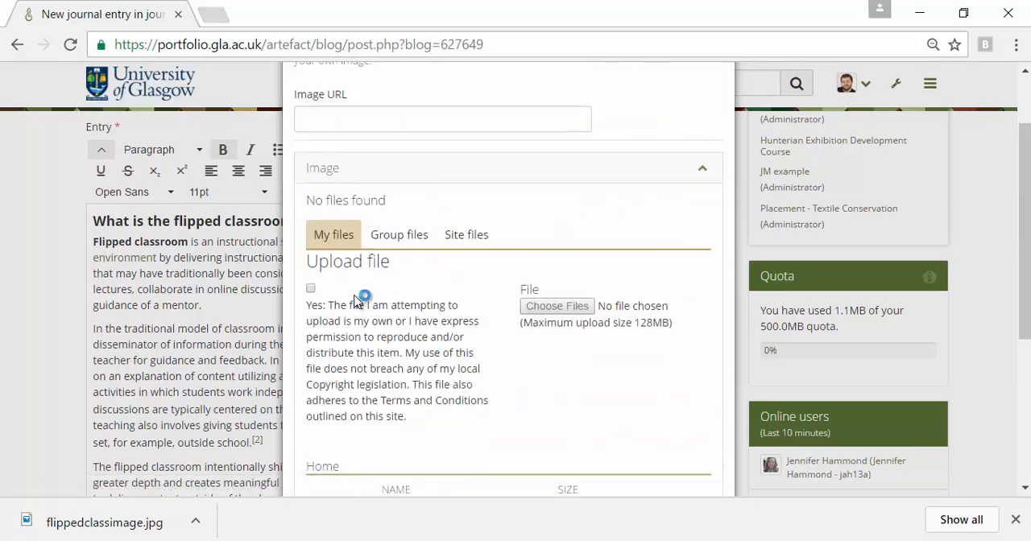
Accept the copyright declaration, upload flippedclassimage.jpg from the eportfolio folder and insert it into the entry.
left_click(311, 289)
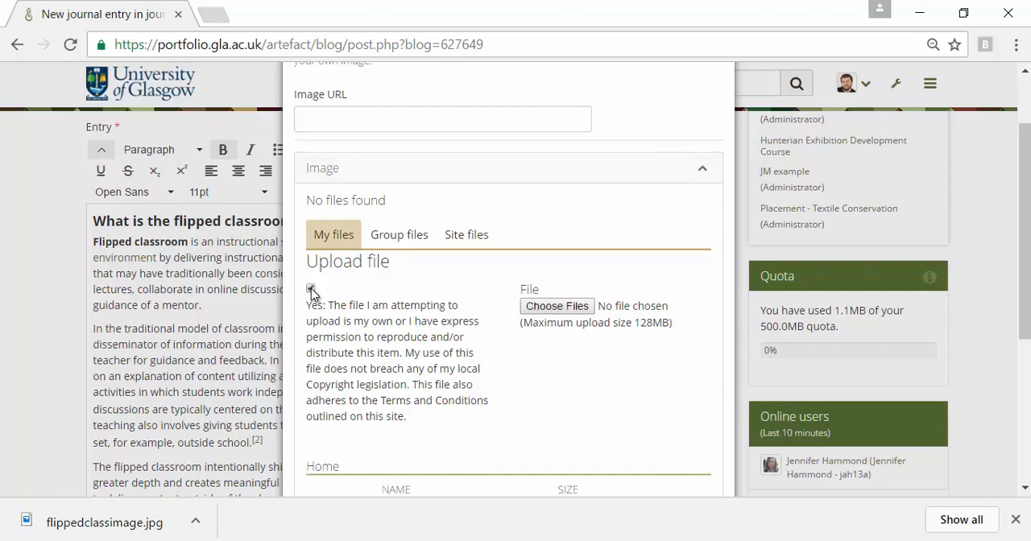
left_click(569, 309)
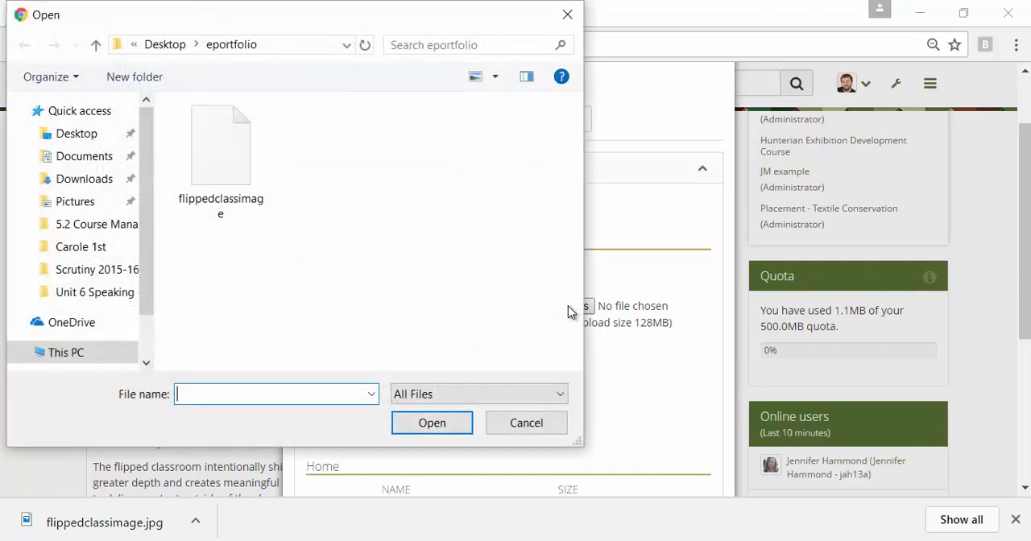
left_click(244, 177)
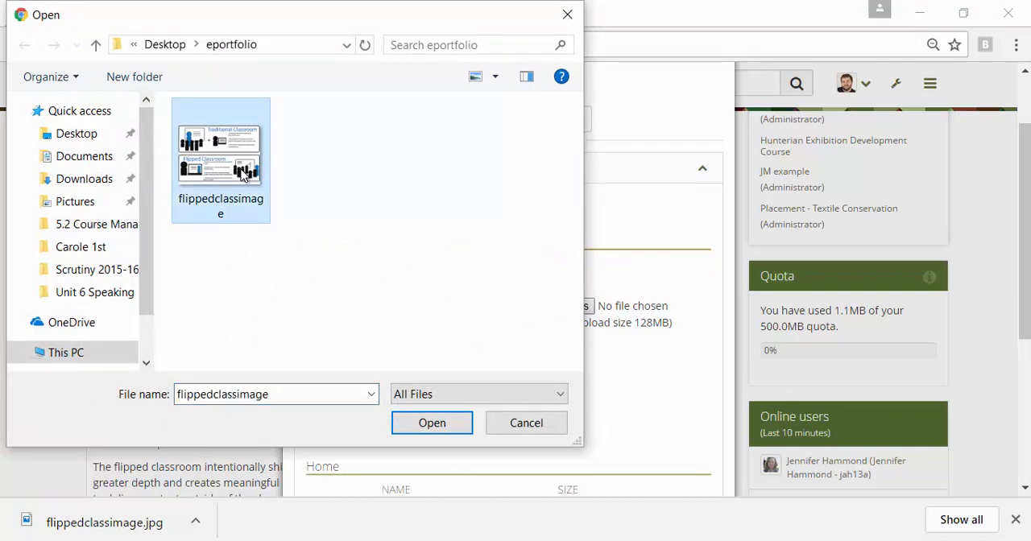
left_click(456, 425)
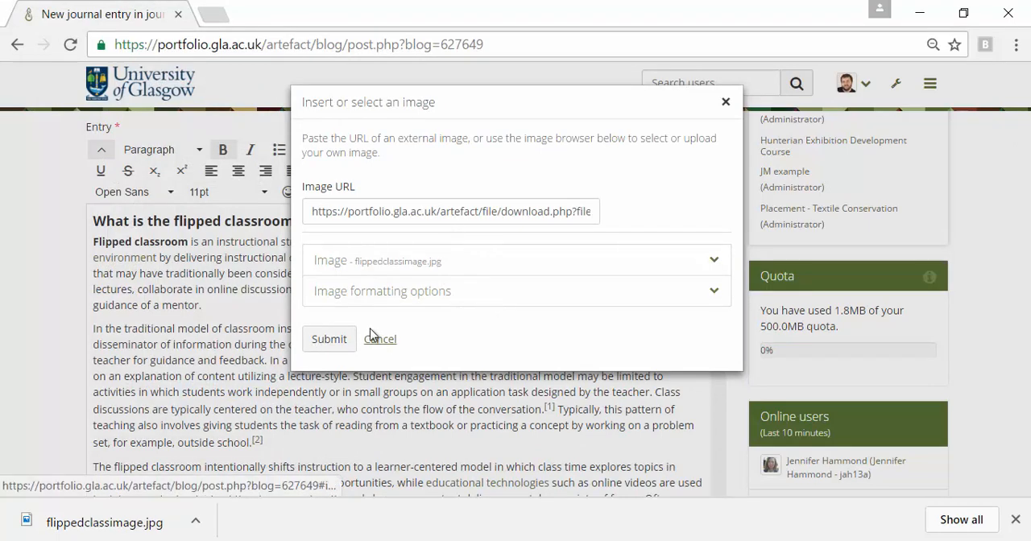
left_click(328, 339)
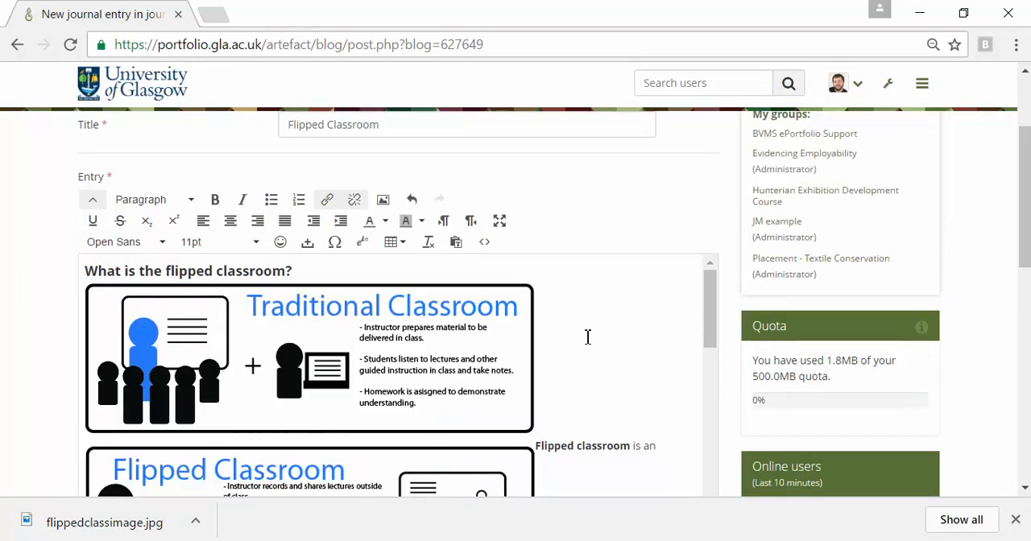
Shrink the inserted classroom image proportionally to about 596 pixels wide.
left_click(434, 383)
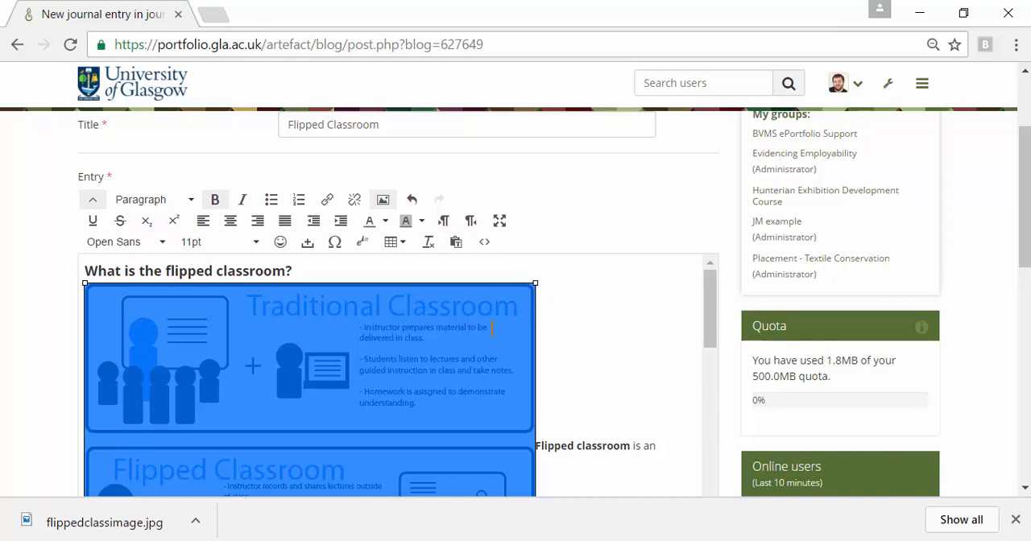
left_click_drag(533, 284, 345, 411)
scroll(437, 391, "down", 2)
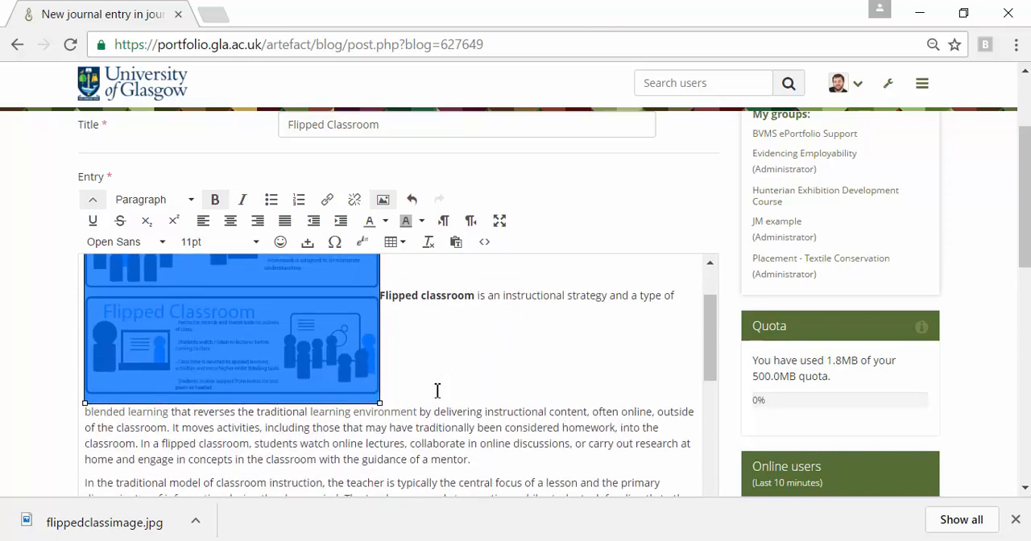
scroll(437, 392, "up", 2)
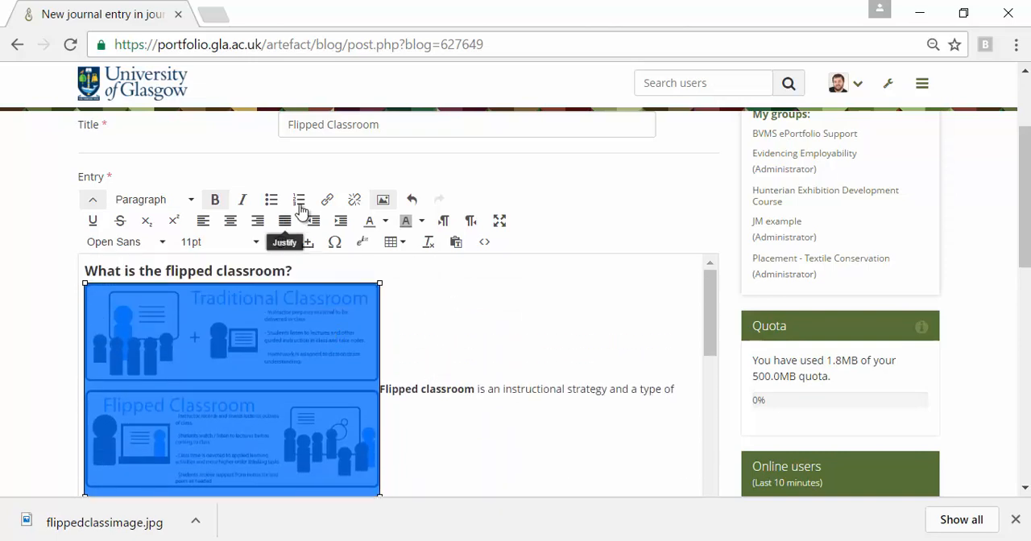
Set the selected classroom image's width to 300 and its vertical and horizontal space to 10 in the image formatting options.
left_click(383, 201)
left_click(701, 266)
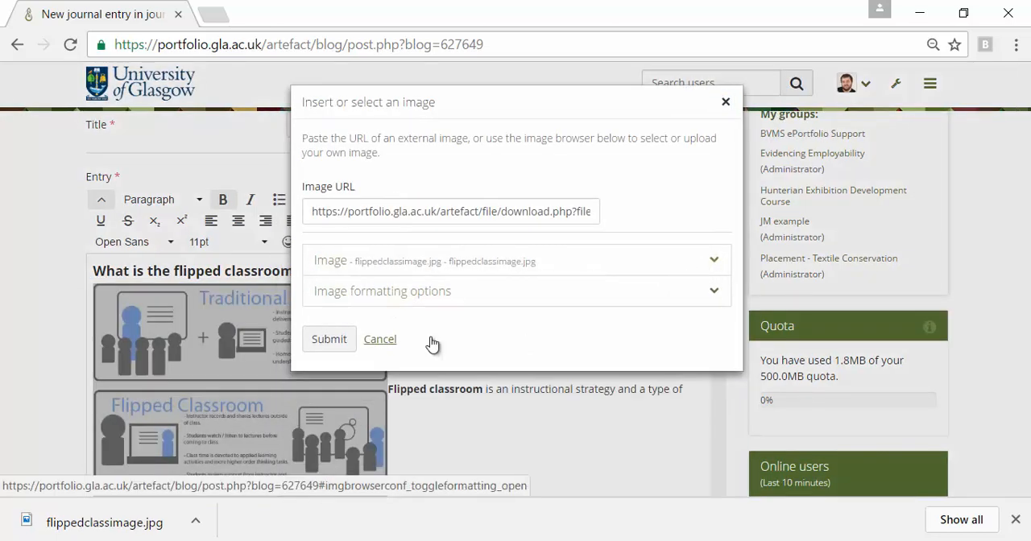
left_click(424, 301)
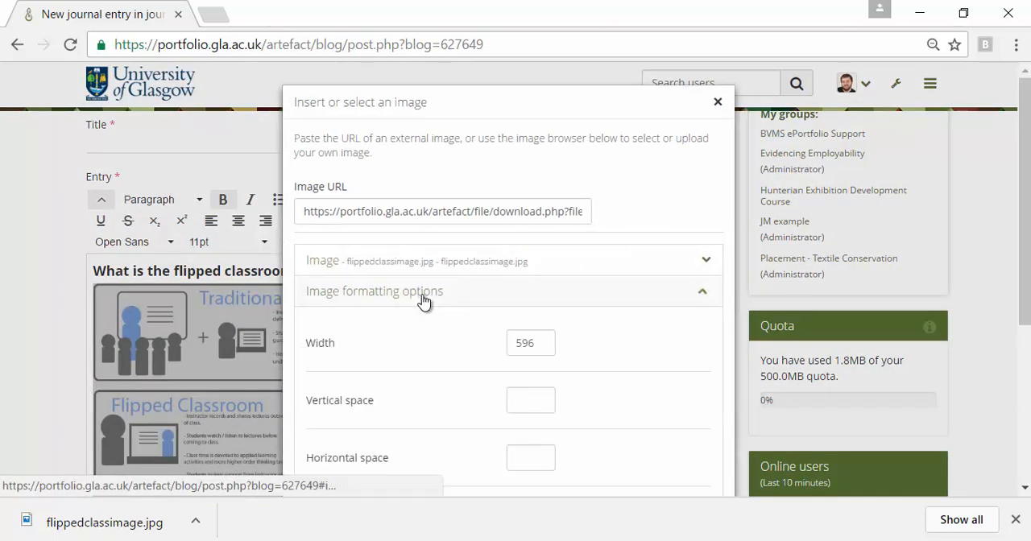
scroll(443, 364, "down", 3)
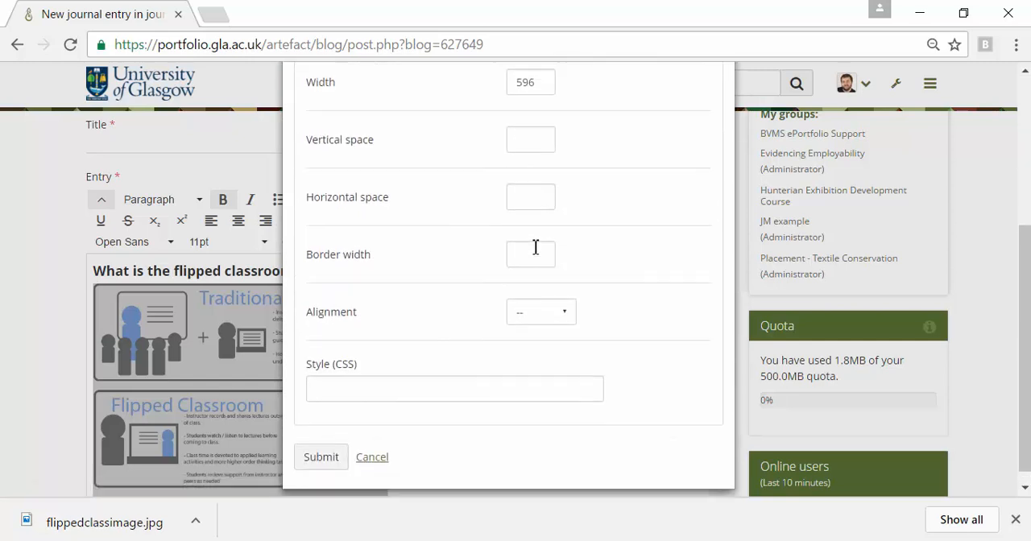
scroll(536, 241, "up", 1)
double_click(543, 161)
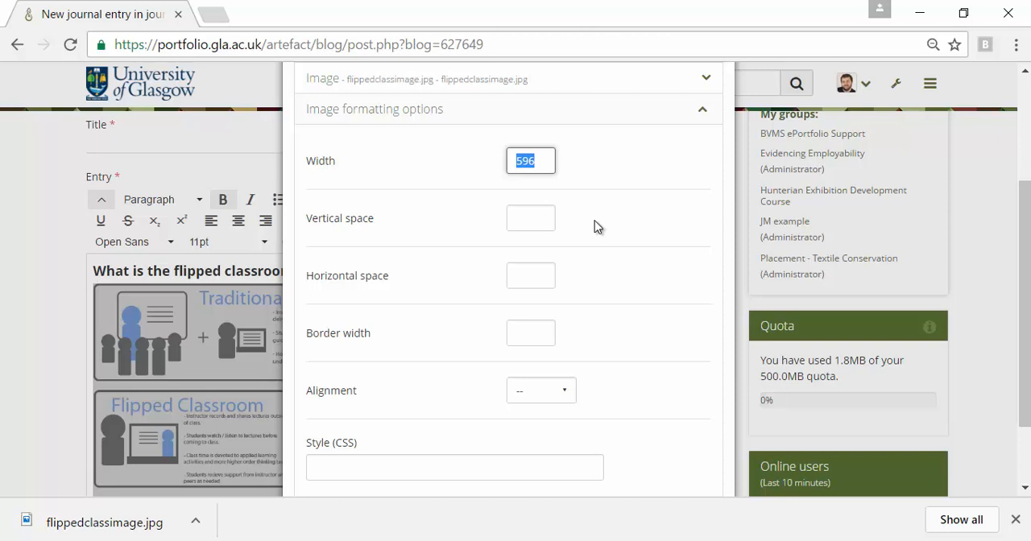
type("300")
key("Tab")
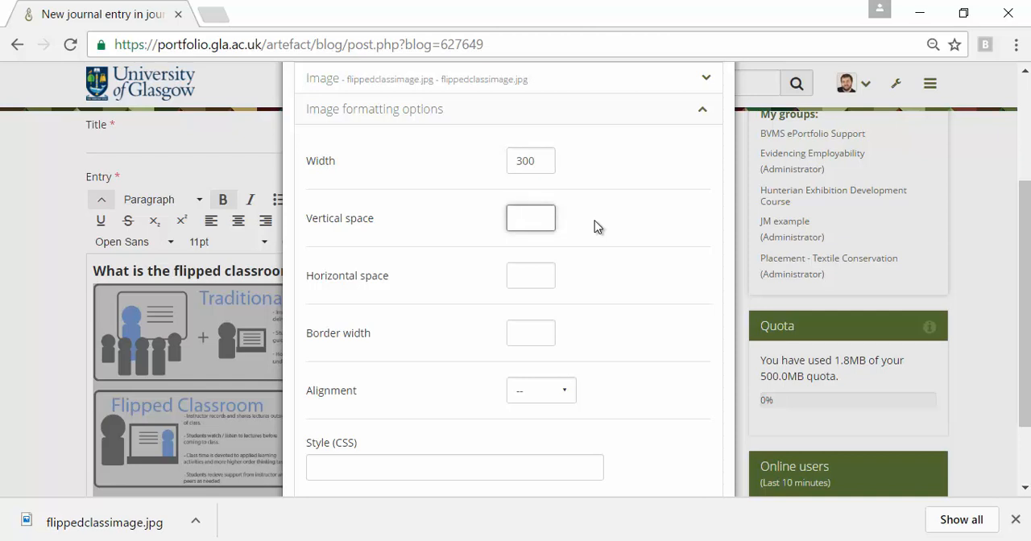
type("10")
key("Tab")
type("10")
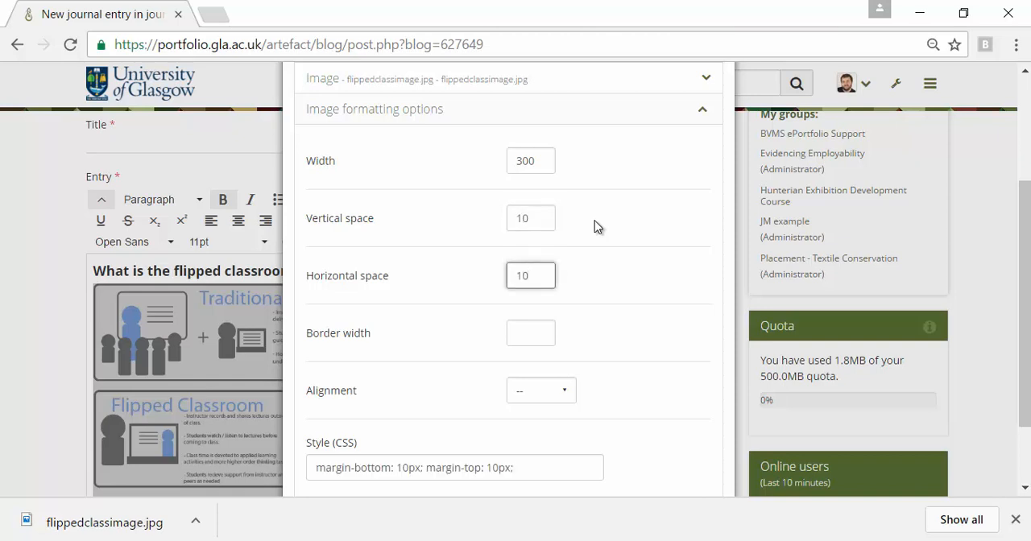
key("Tab")
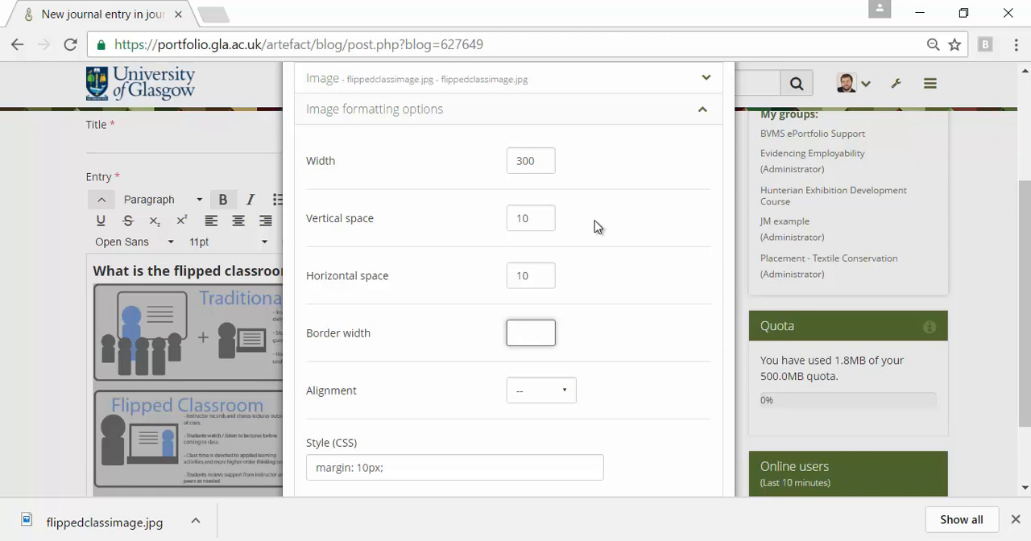
Align the classroom image to the right and apply the image formatting to the entry.
left_click(567, 398)
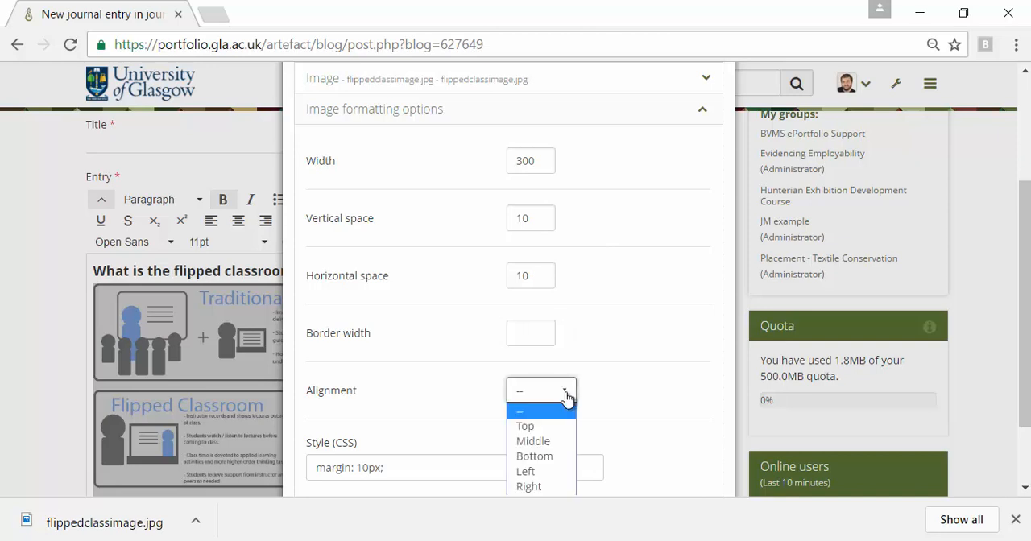
left_click(540, 488)
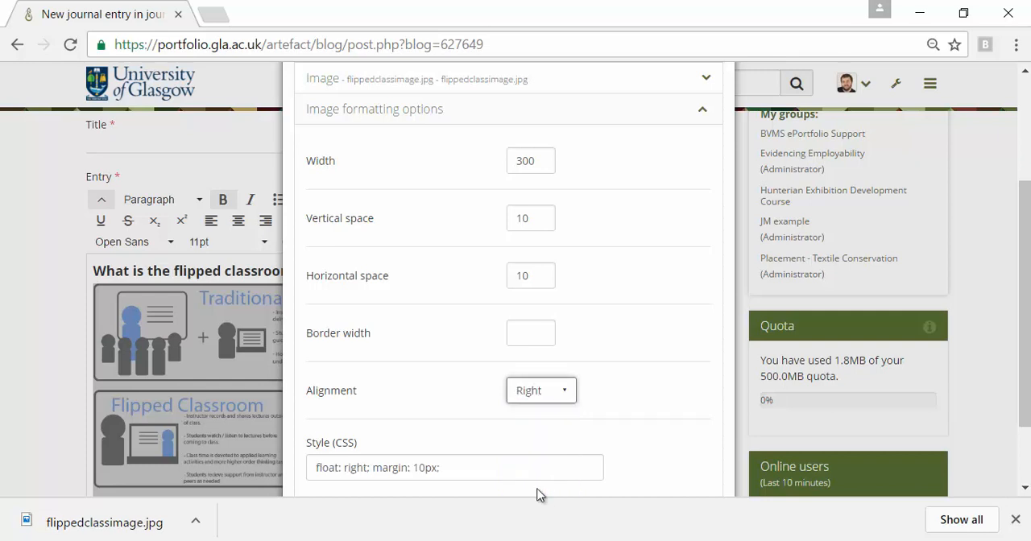
left_click(1015, 520)
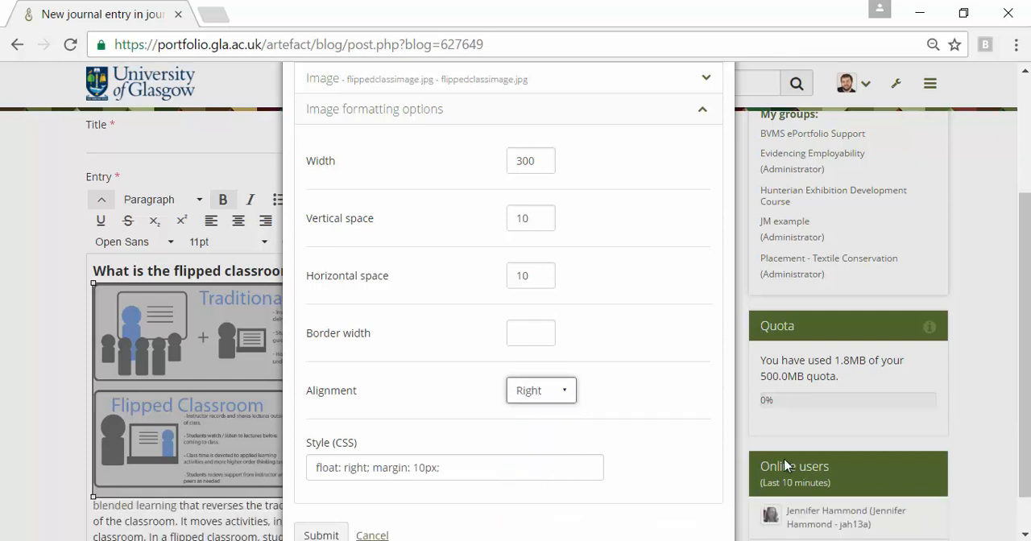
scroll(631, 408, "down", 1)
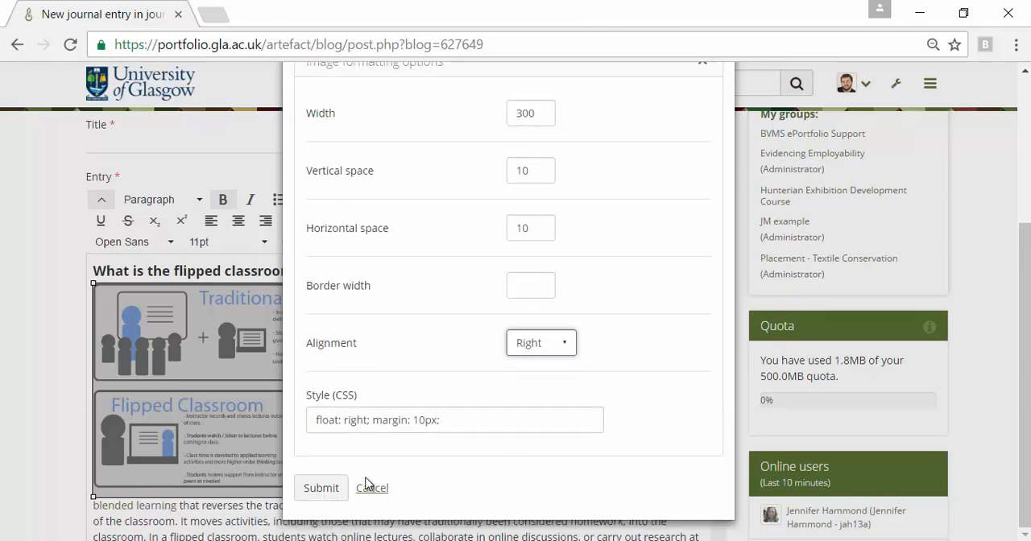
left_click(326, 488)
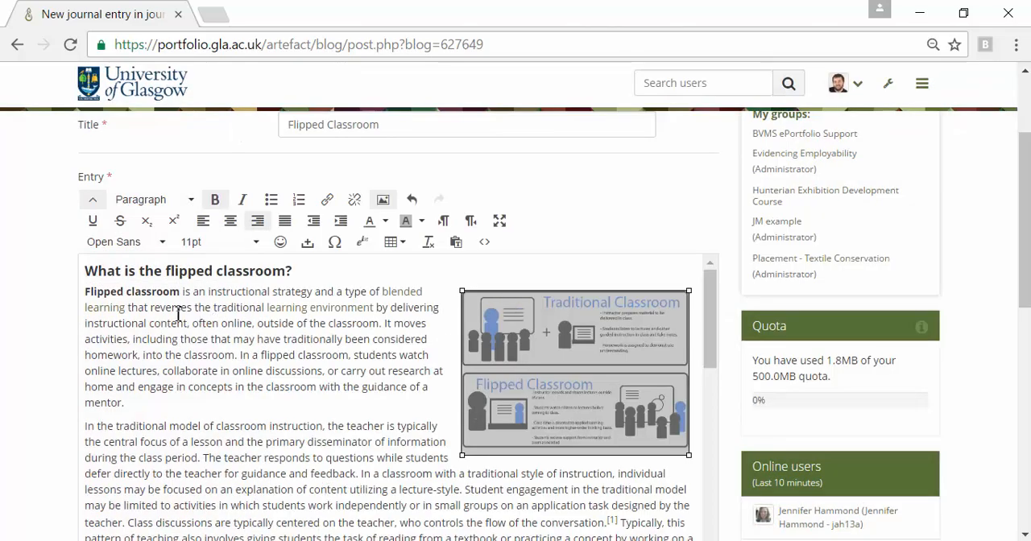
Reopen the classroom image's formatting options and change its alignment to Left.
left_click(383, 199)
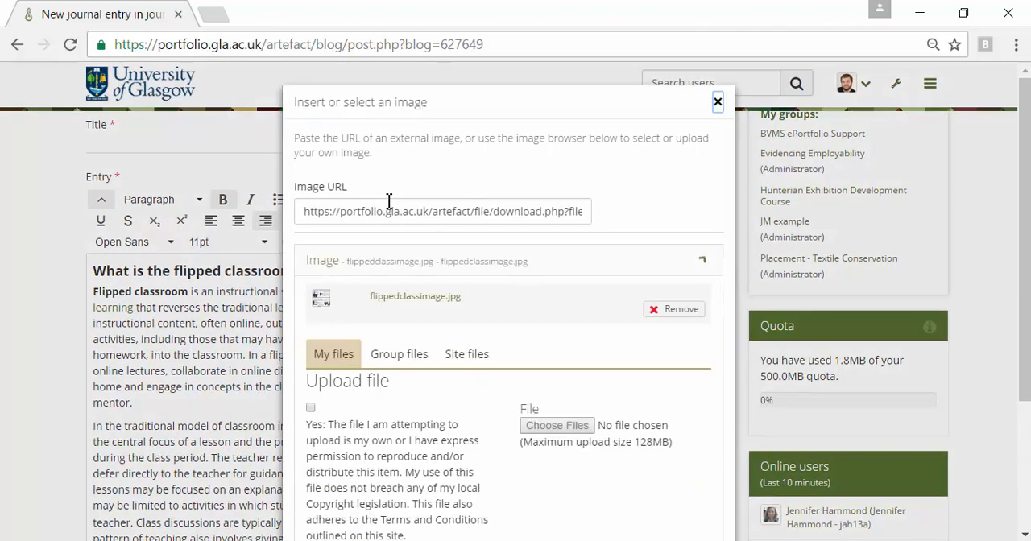
left_click(697, 269)
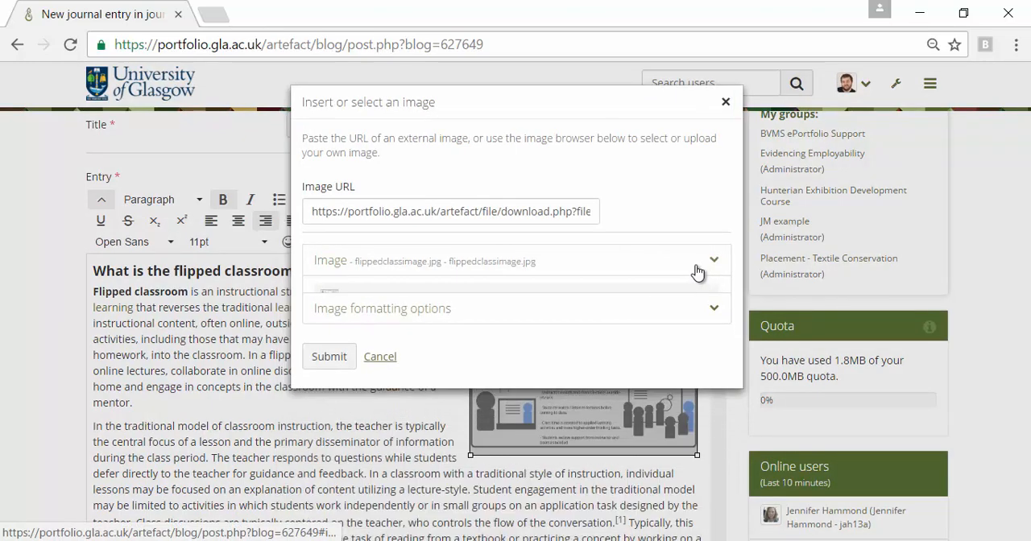
left_click(714, 304)
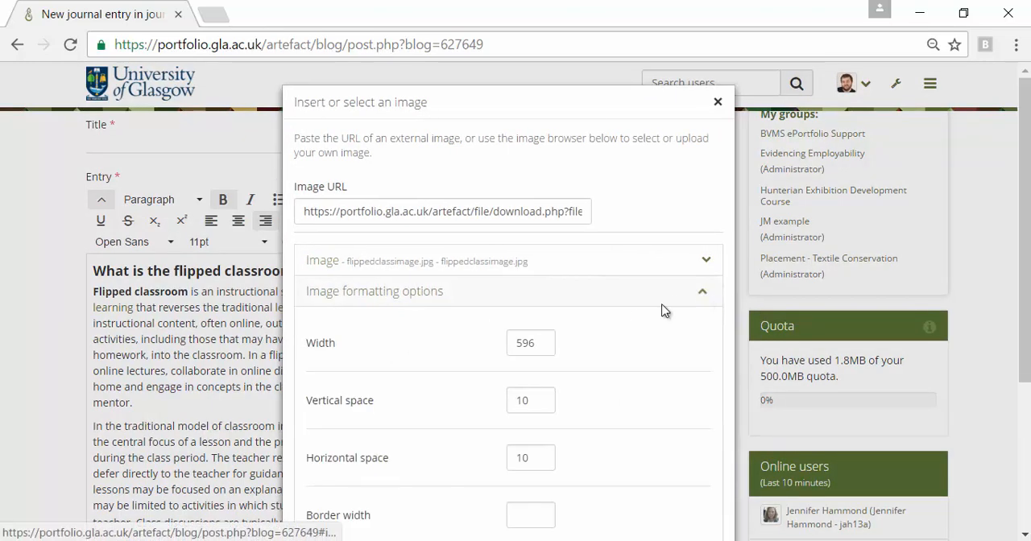
scroll(605, 396, "down", 3)
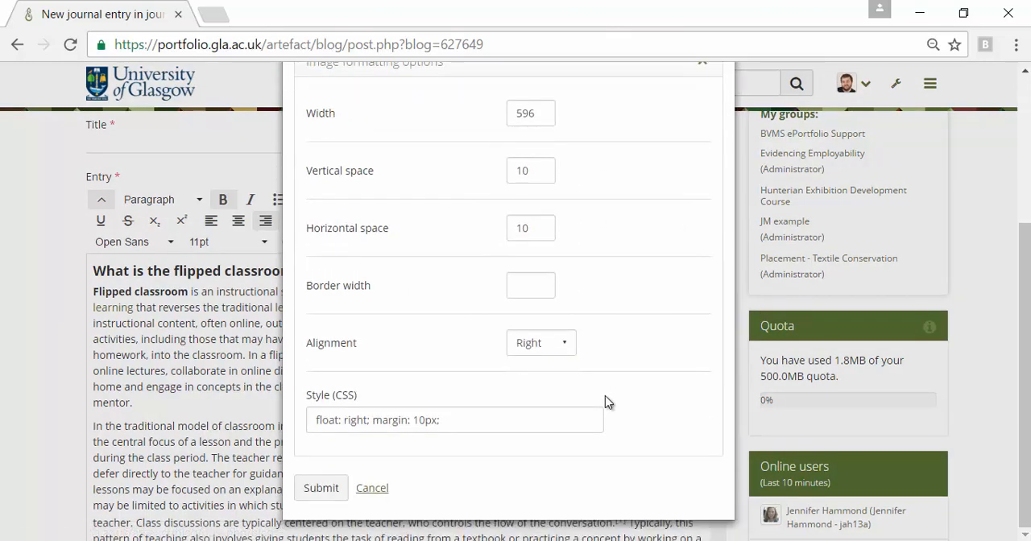
left_click(562, 342)
left_click(535, 424)
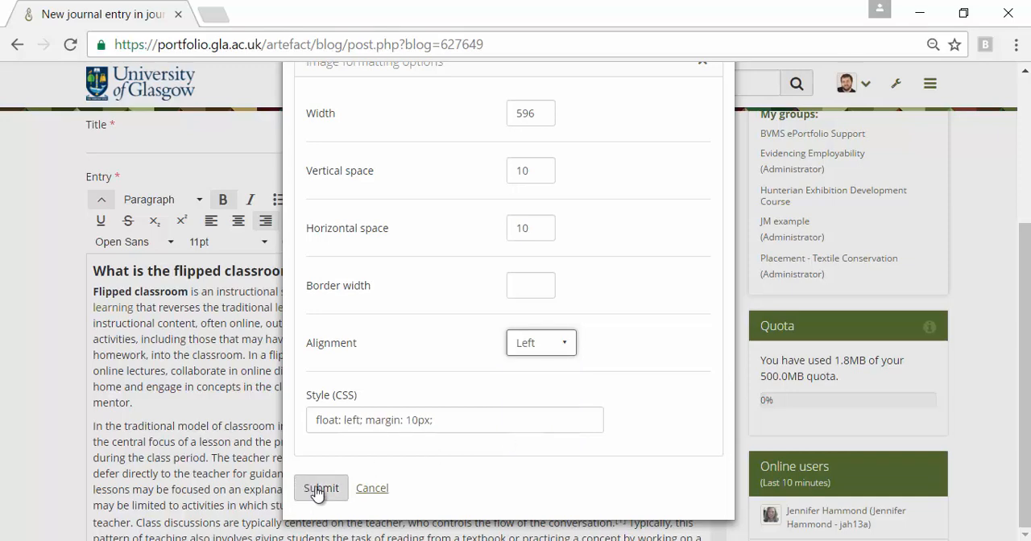
left_click(321, 488)
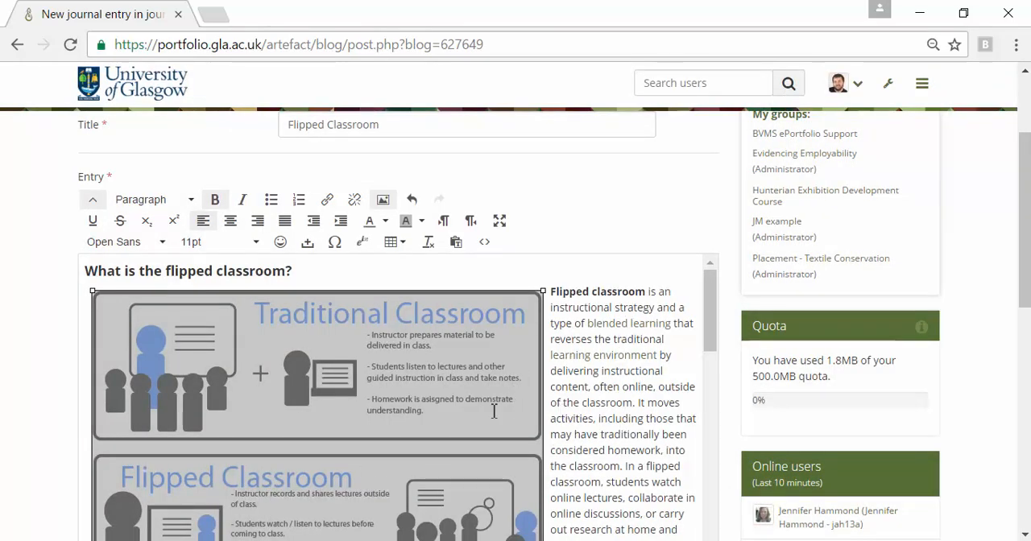
Set the classroom image's width back to 300 and its alignment to Right, and apply the formatting.
left_click(384, 208)
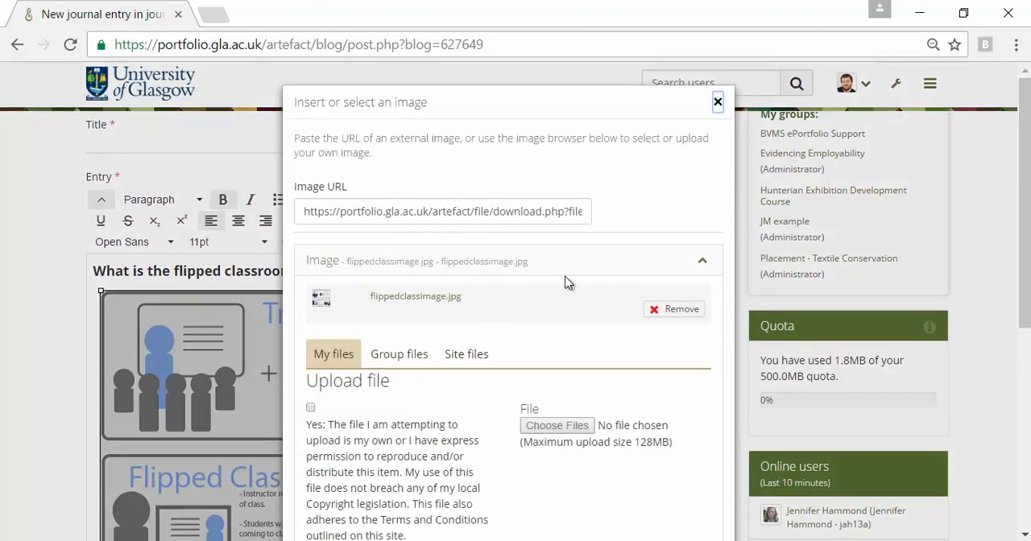
scroll(576, 402, "down", 5)
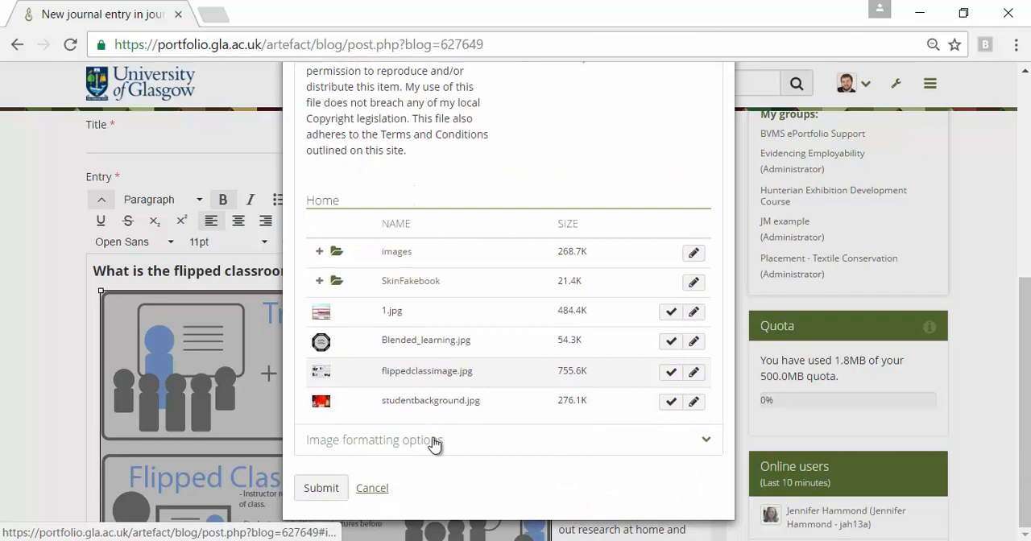
scroll(433, 443, "up", 5)
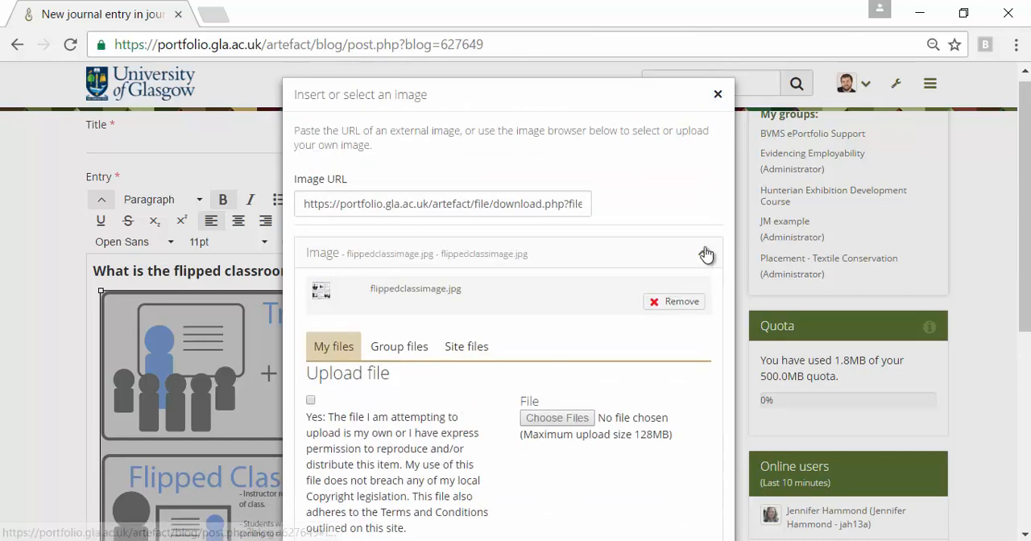
left_click(705, 255)
left_click(465, 299)
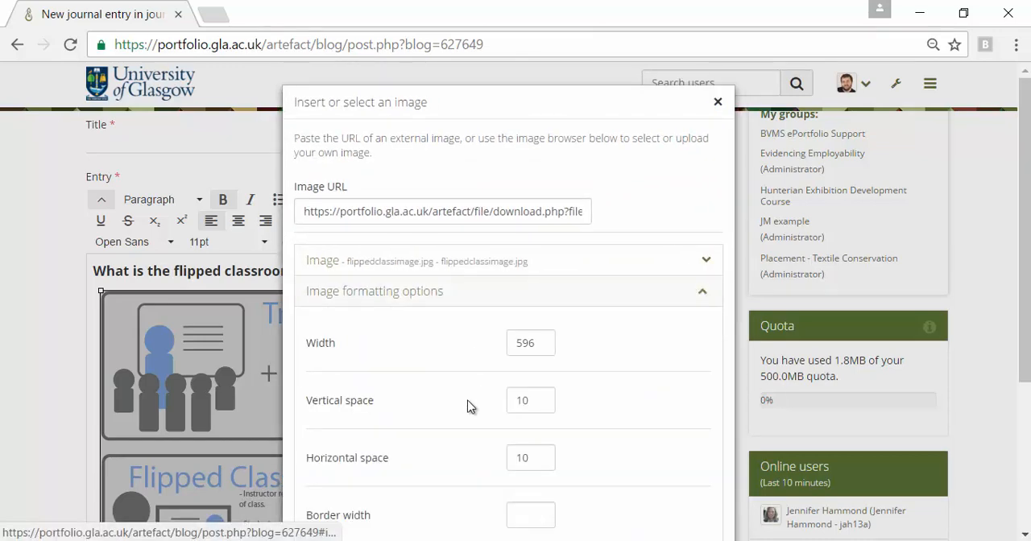
scroll(483, 394, "down", 3)
left_click_drag(536, 112, 486, 132)
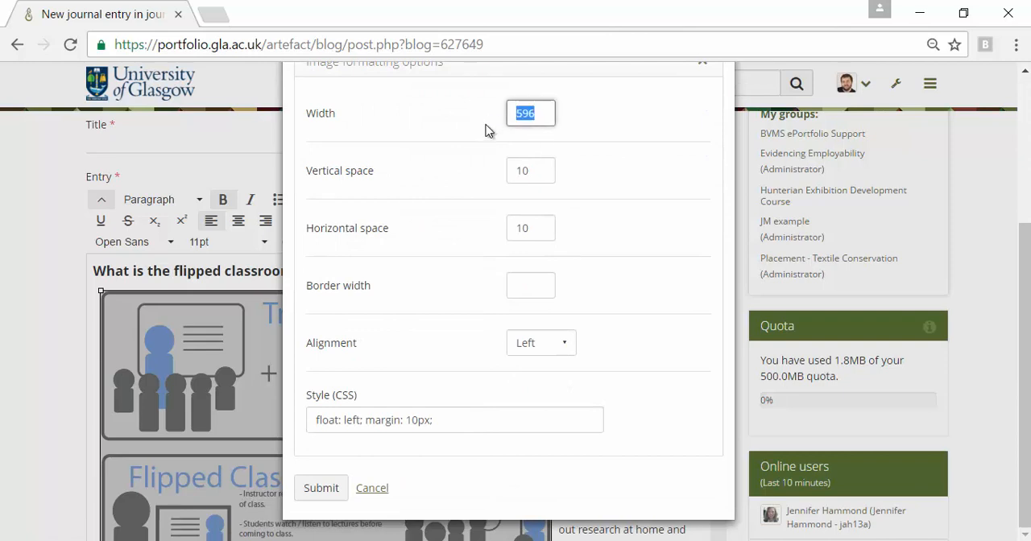
type("300")
left_click(564, 347)
left_click(545, 440)
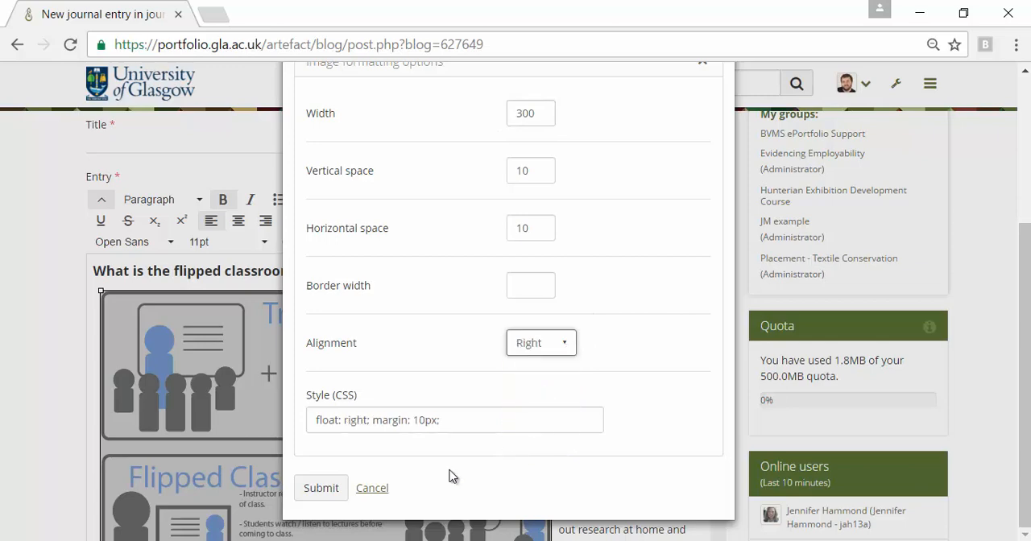
left_click(323, 491)
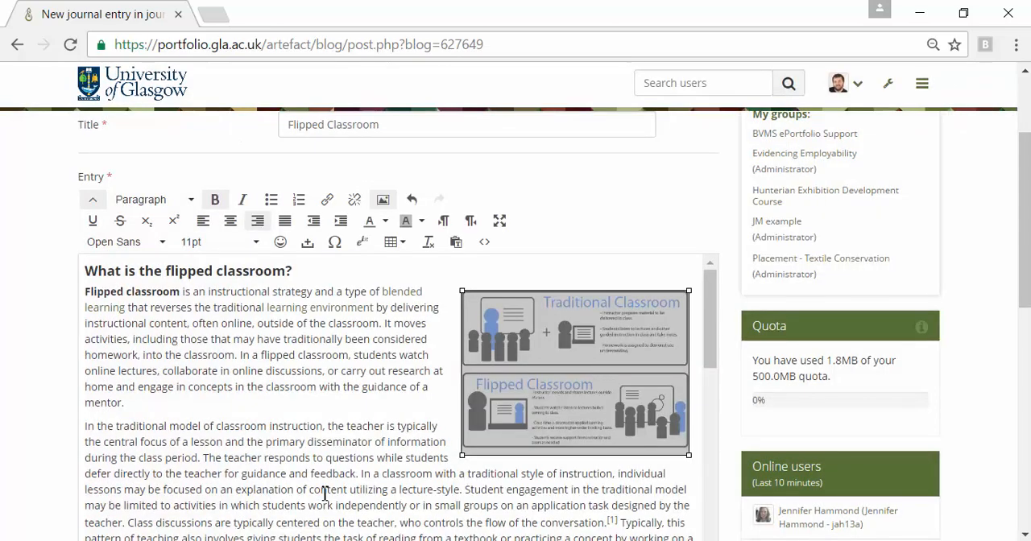
Tag the journal entry with "flipped" and "classroom".
left_click(375, 364)
scroll(380, 395, "down", 3)
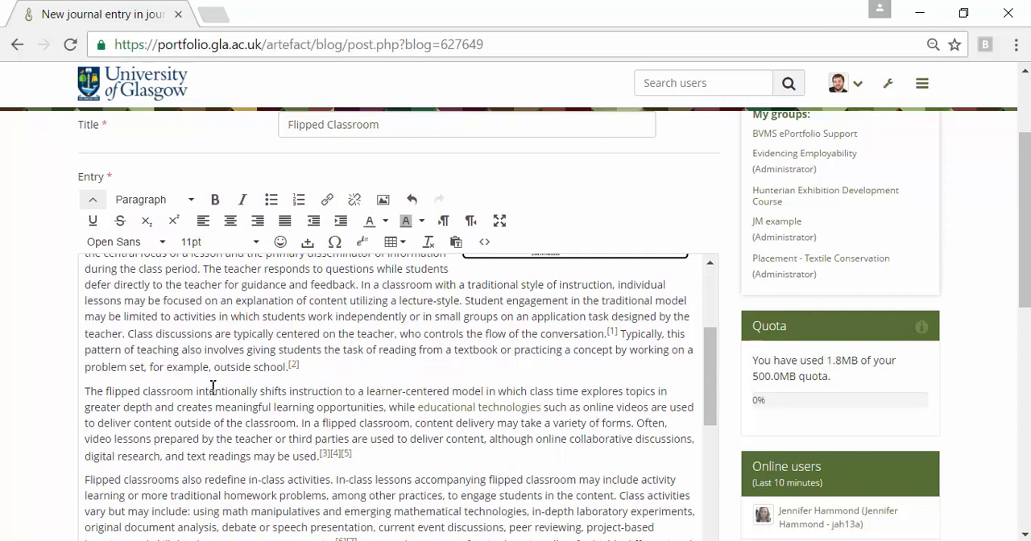
scroll(56, 398, "down", 1)
scroll(55, 395, "down", 6)
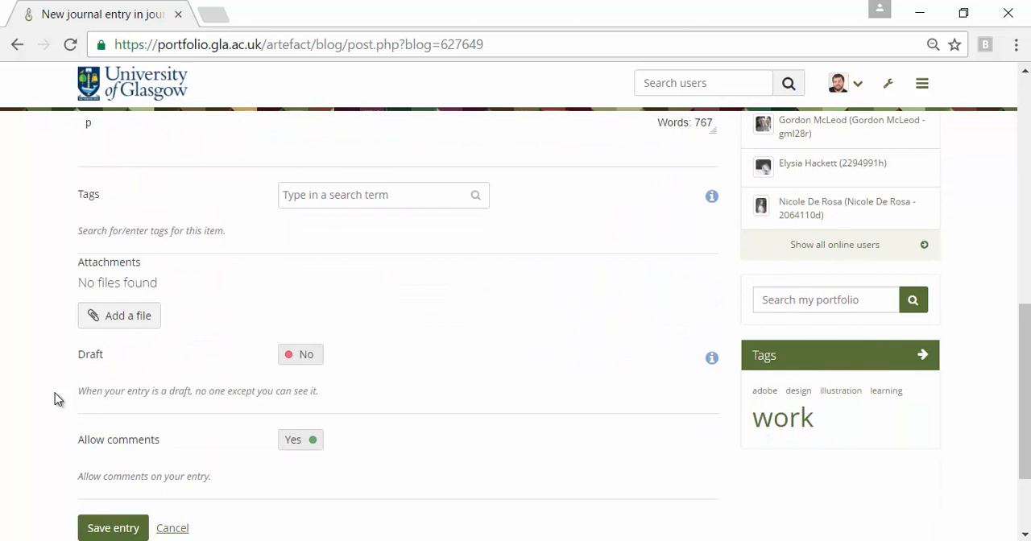
left_click(390, 202)
type("flippe")
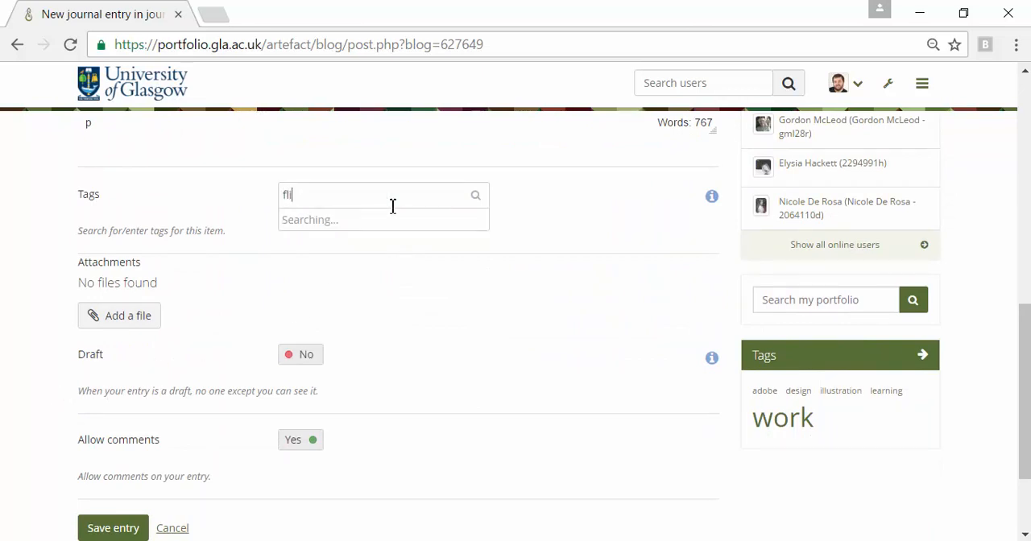
type("d")
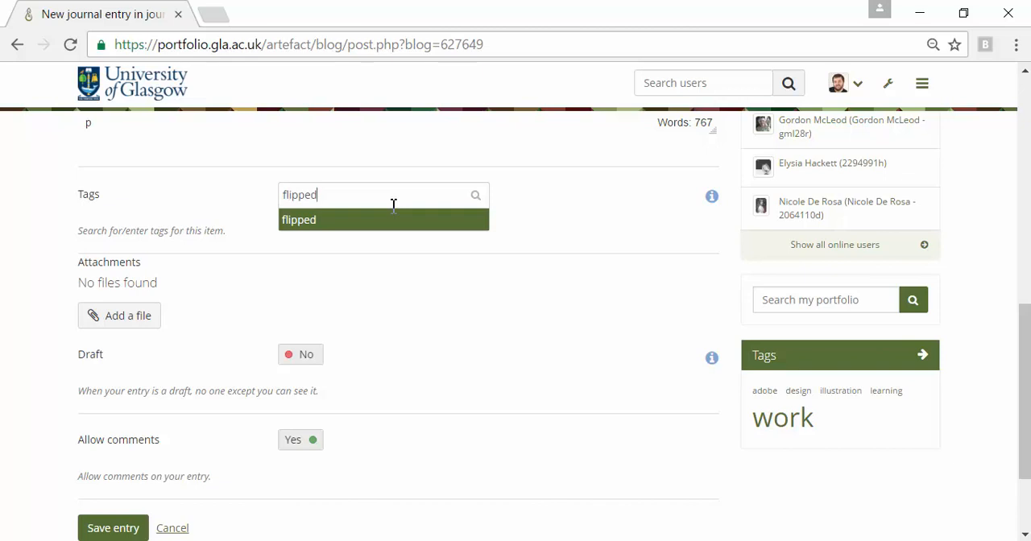
key("Return")
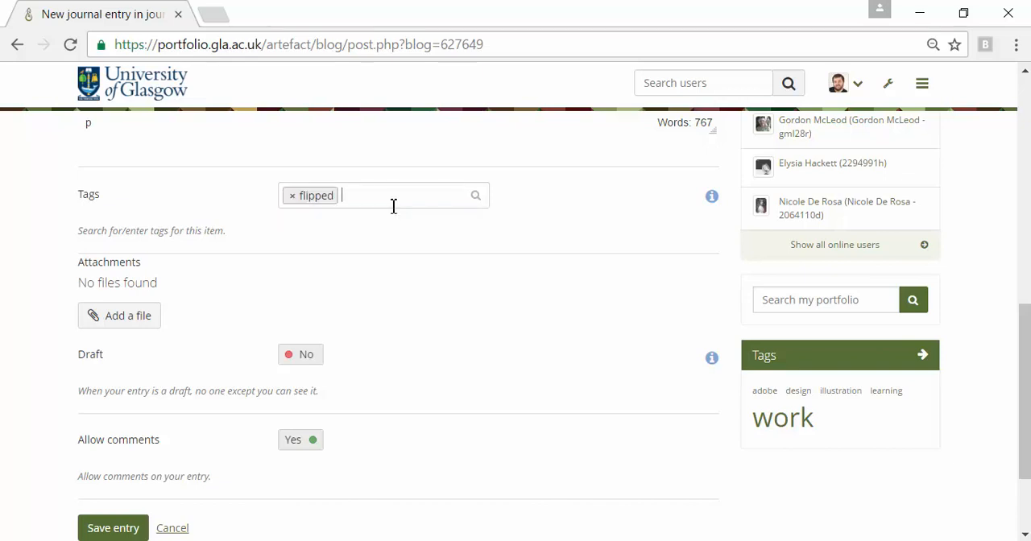
type("classroom")
key("Return")
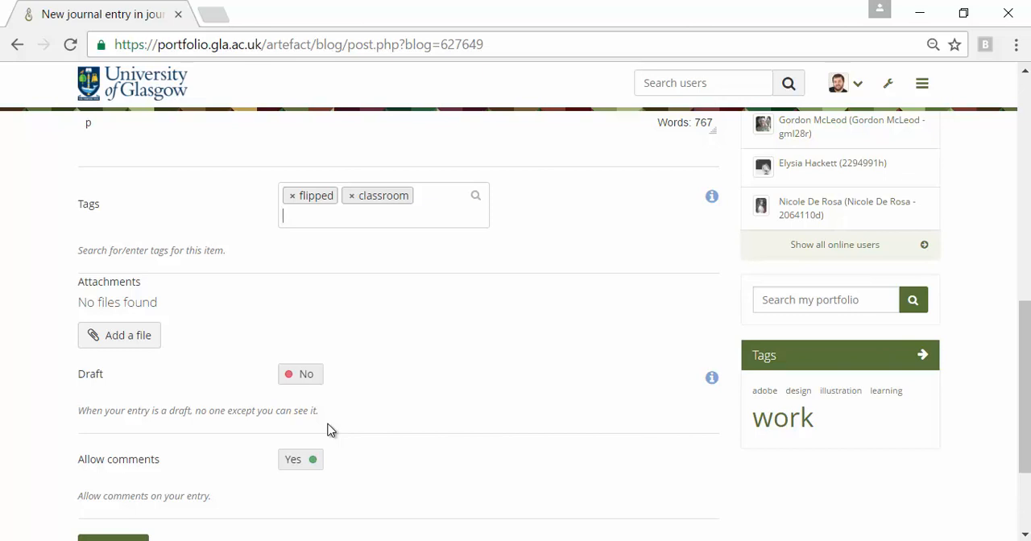
Save the journal entry without attachments and look over the published article in the journal.
scroll(437, 413, "down", 2)
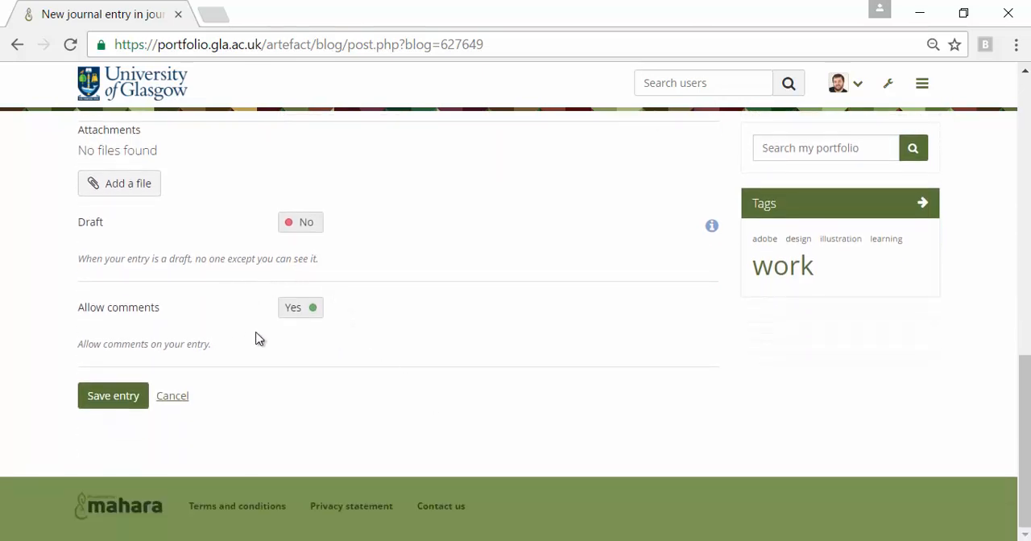
left_click(109, 400)
scroll(396, 369, "down", 20)
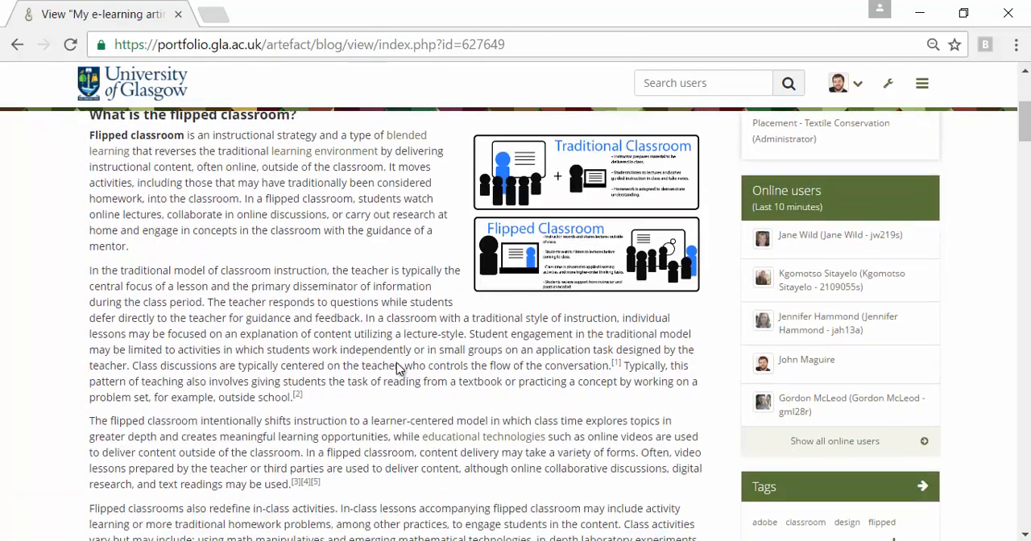
scroll(411, 368, "up", 20)
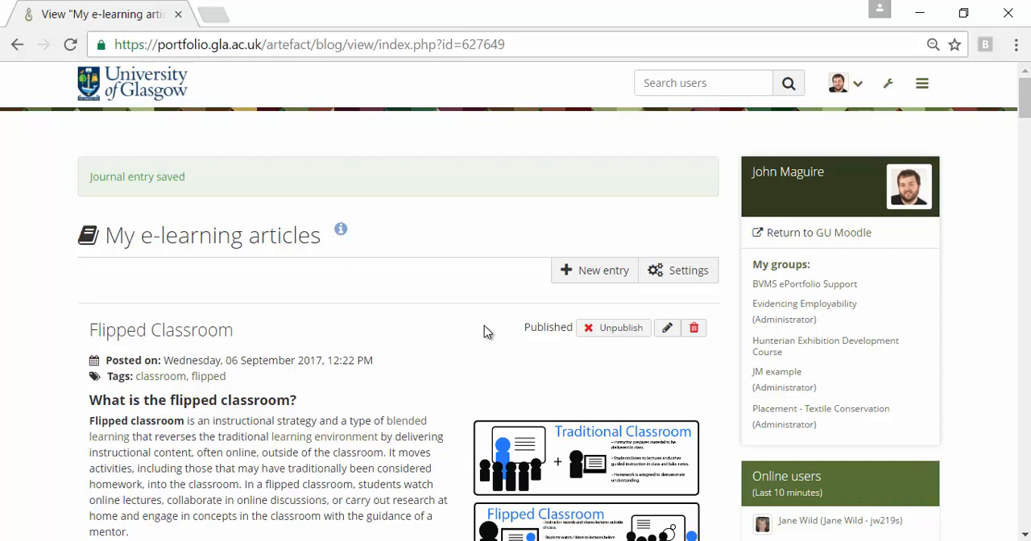
Open the Résumé content area and look through its introduction section and its education and employment history.
left_click(922, 83)
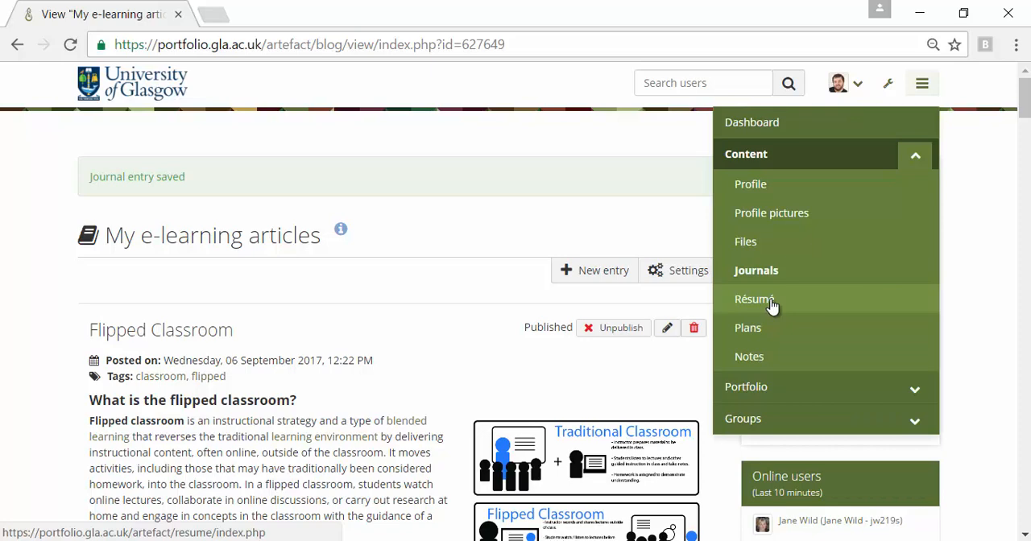
left_click(755, 300)
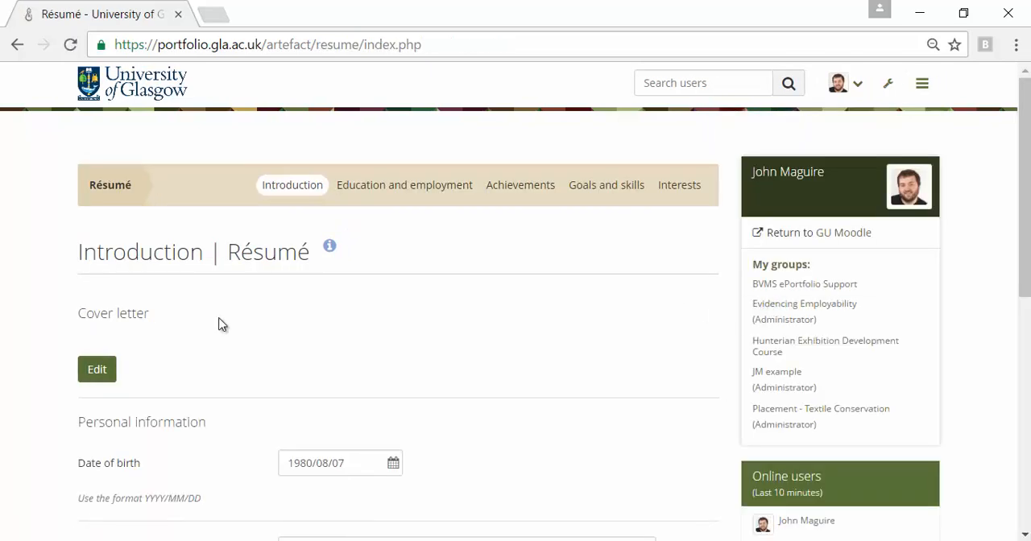
scroll(432, 355, "down", 6)
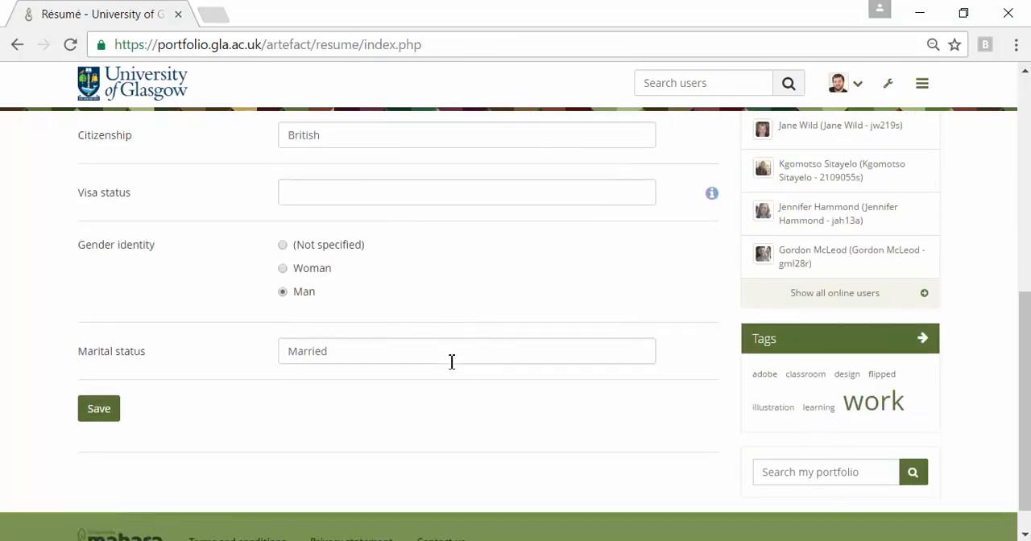
scroll(451, 362, "up", 6)
left_click(387, 185)
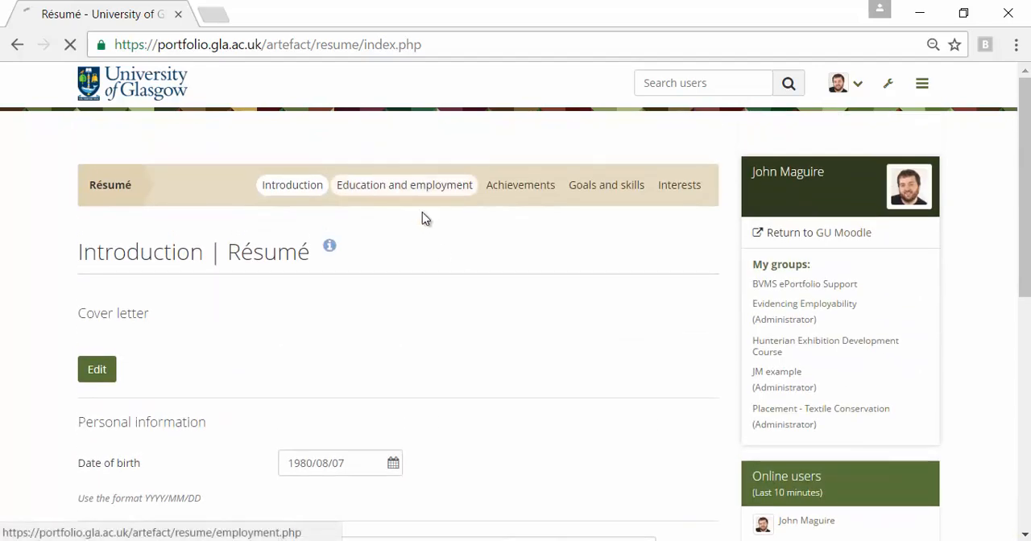
scroll(488, 387, "down", 4)
scroll(488, 387, "up", 4)
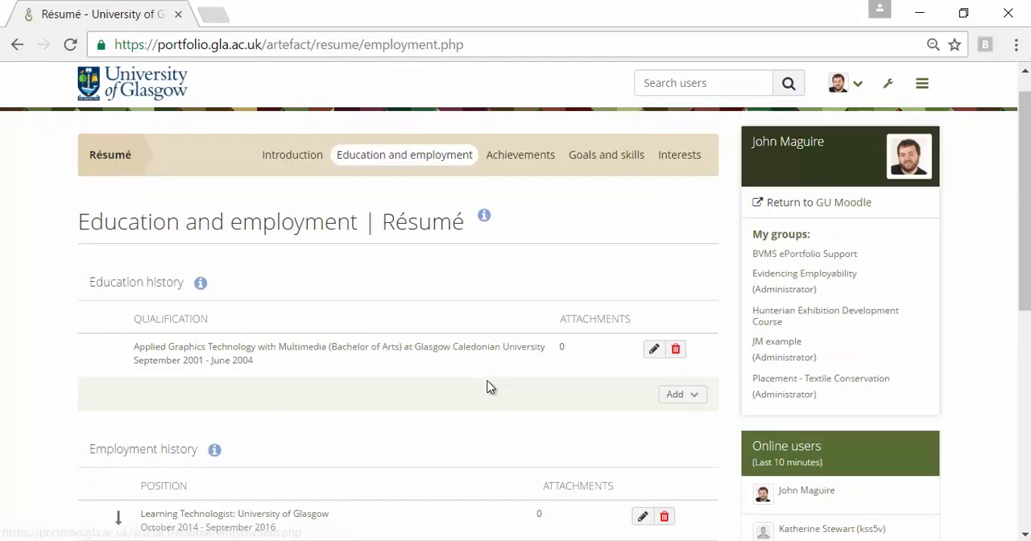
Look through the résumé's achievements, goals and skills, and interests sections.
left_click(523, 188)
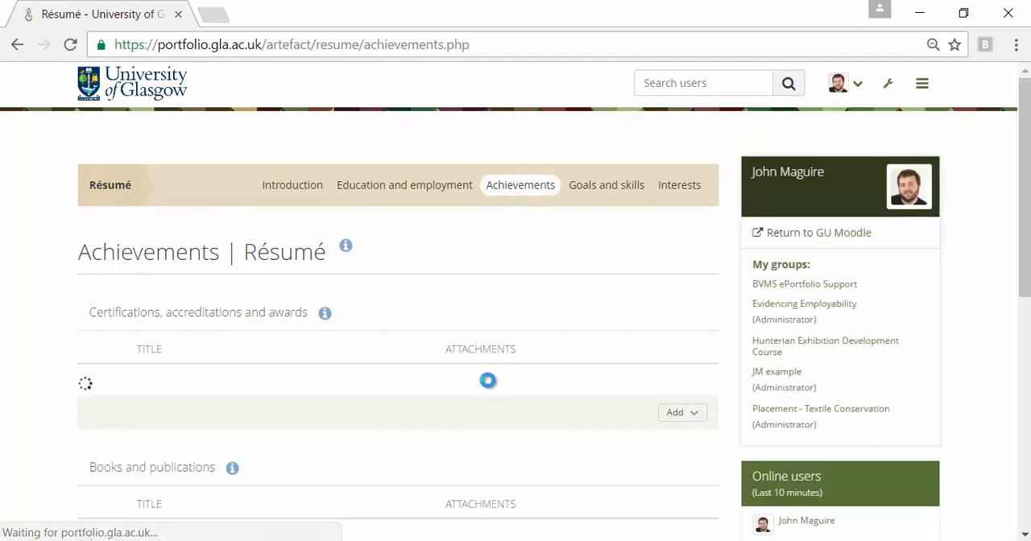
left_click(616, 185)
scroll(506, 313, "down", 3)
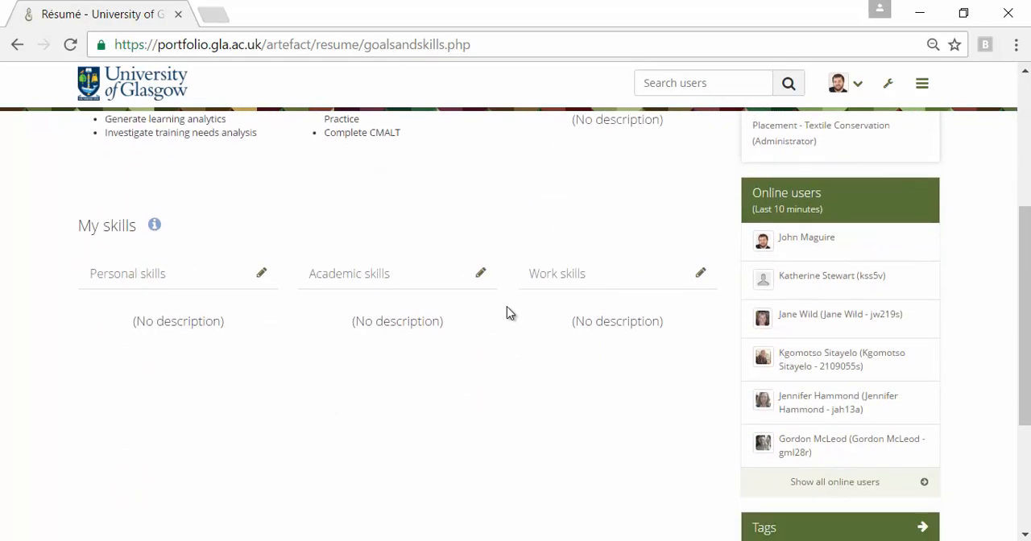
scroll(506, 314, "up", 3)
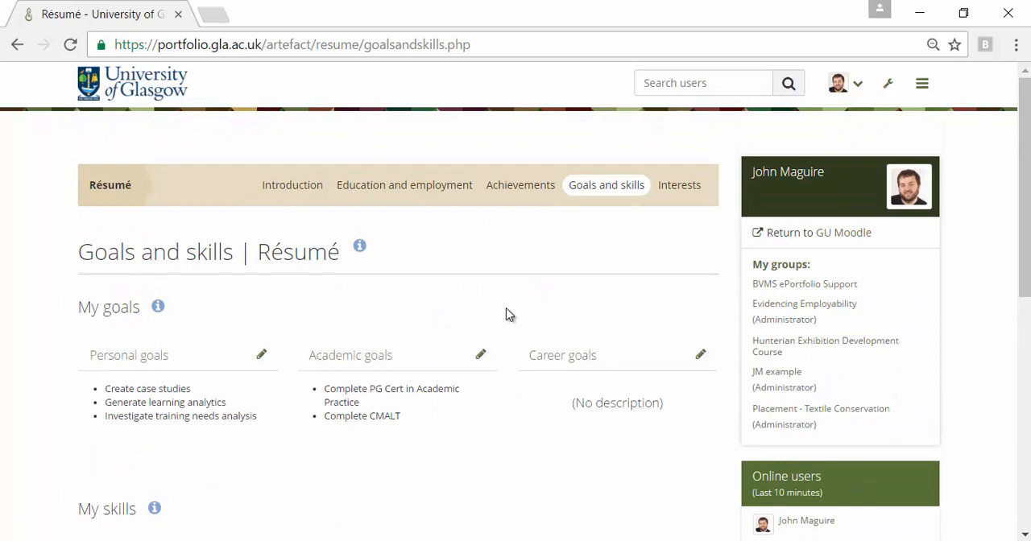
left_click(687, 191)
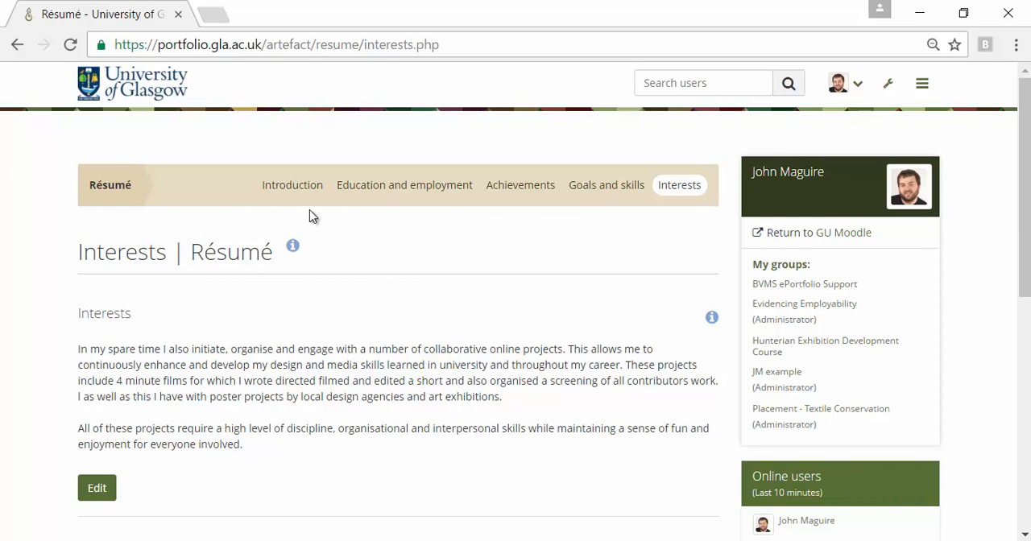
Open the Plans page in the portfolio's content area.
left_click(922, 83)
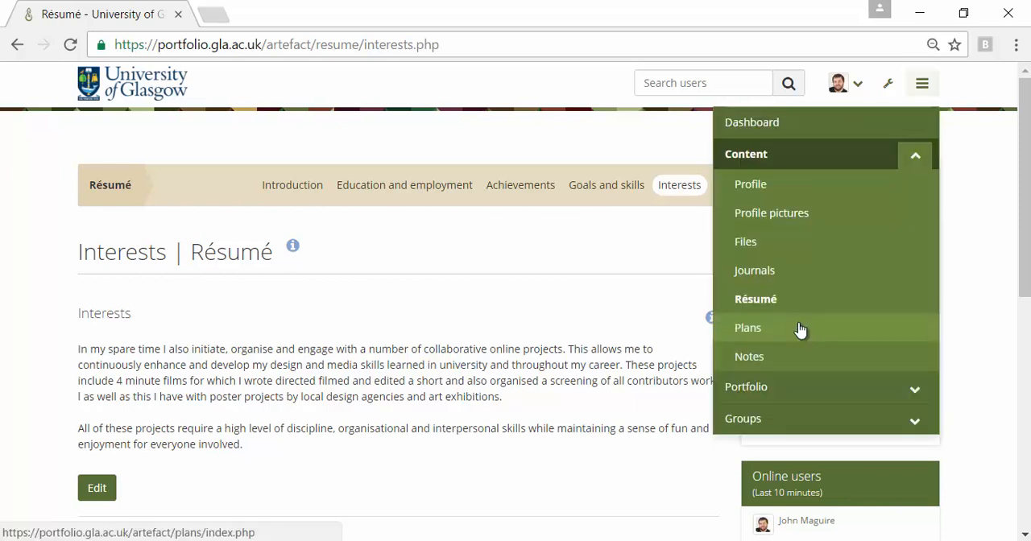
left_click(801, 329)
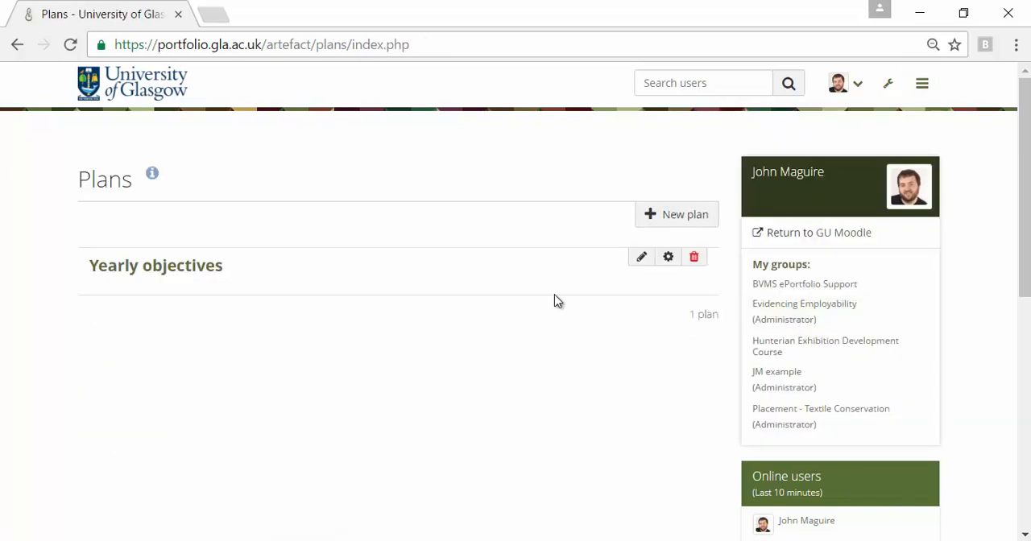